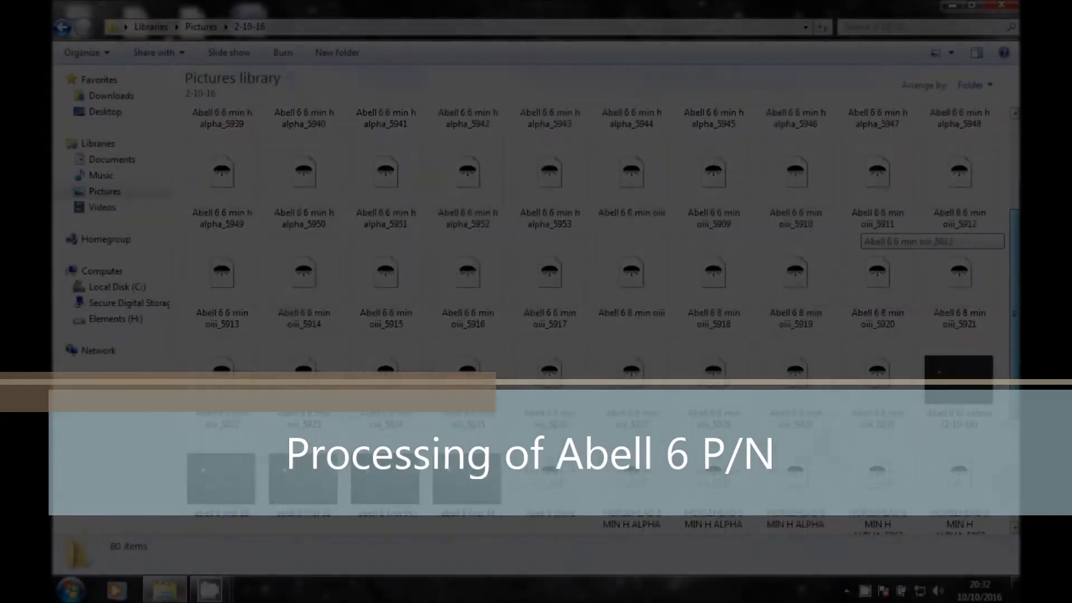
# Step: Open the 'Abell 6 bi colour (2-10-16)' thumbnail from the 2-10-16 folder in Photo Viewer
pyautogui.scroll(-3, 871, 226)
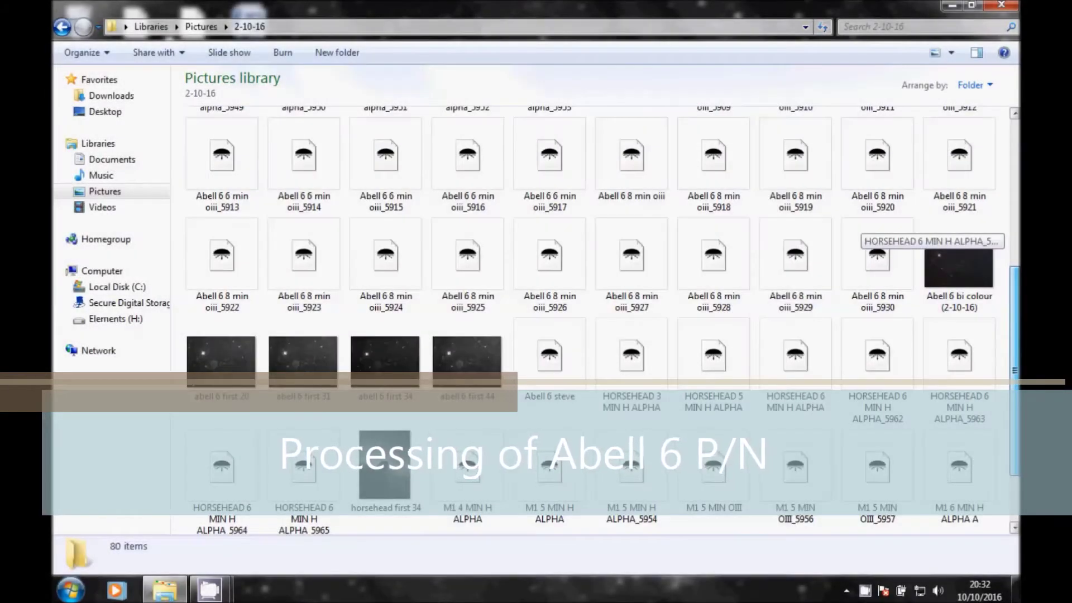
pyautogui.doubleClick(956, 290)
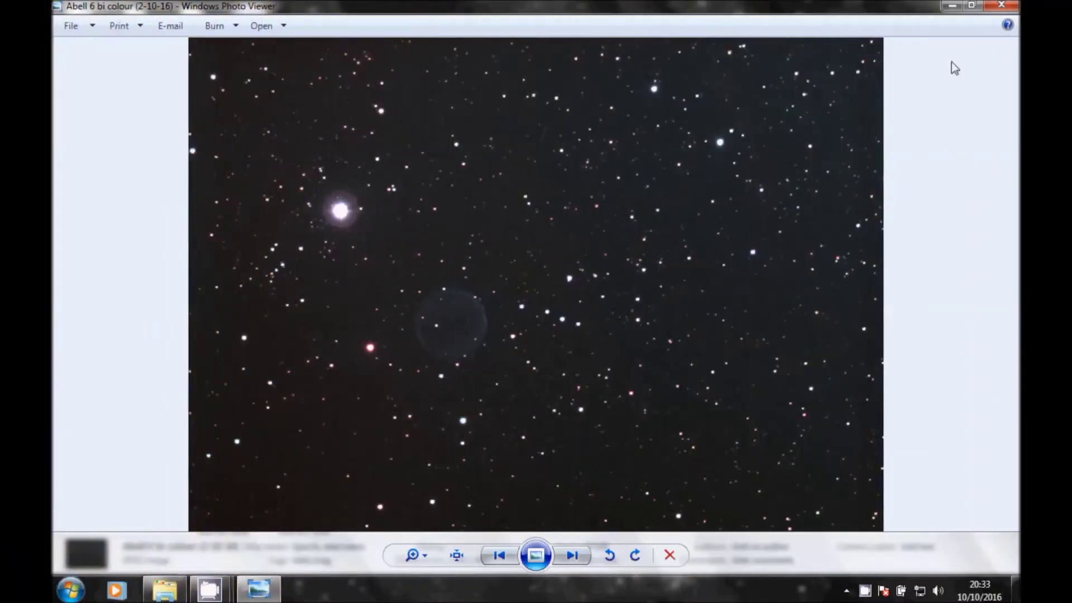
# Step: Close Windows Photo Viewer to return to the 2-10-16 folder
pyautogui.click(1000, 5)
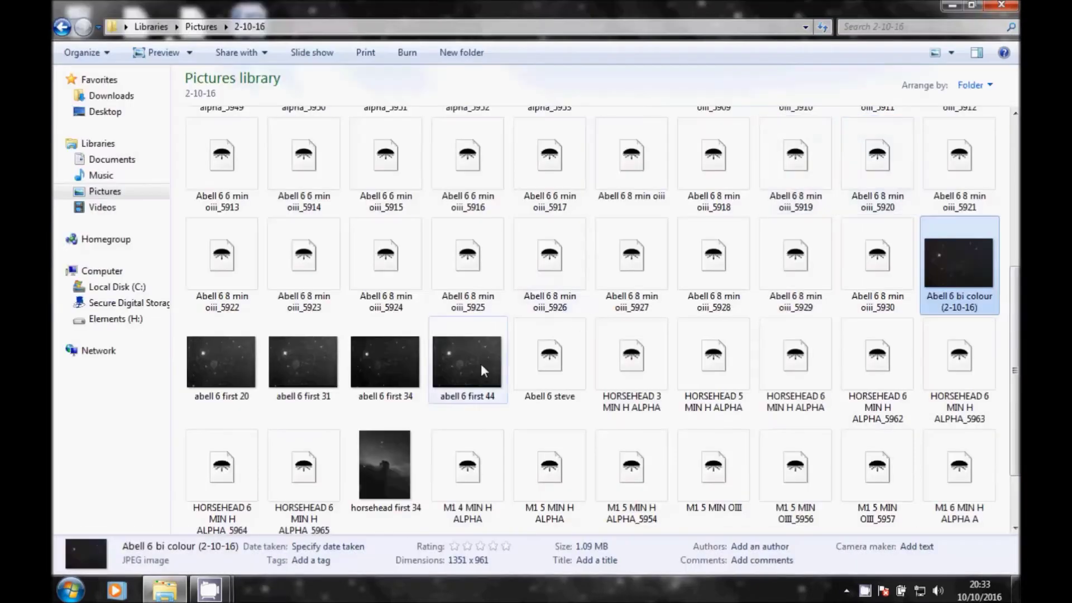
# Step: Open 'abell 6 first 20' and flip between the first 20, 31 and 34 stacks
pyautogui.doubleClick(233, 381)
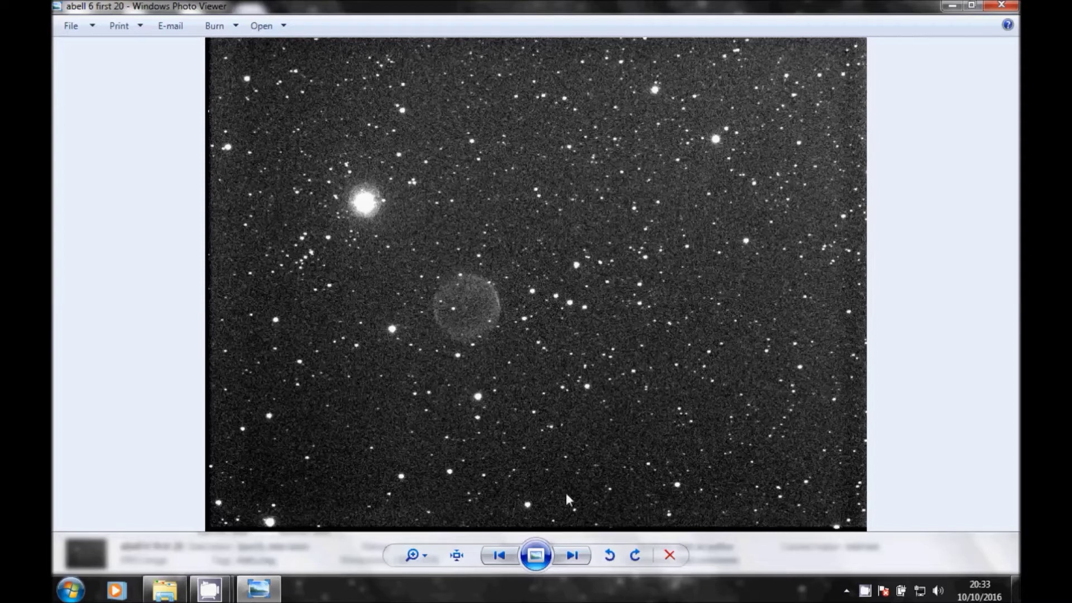
pyautogui.click(569, 557)
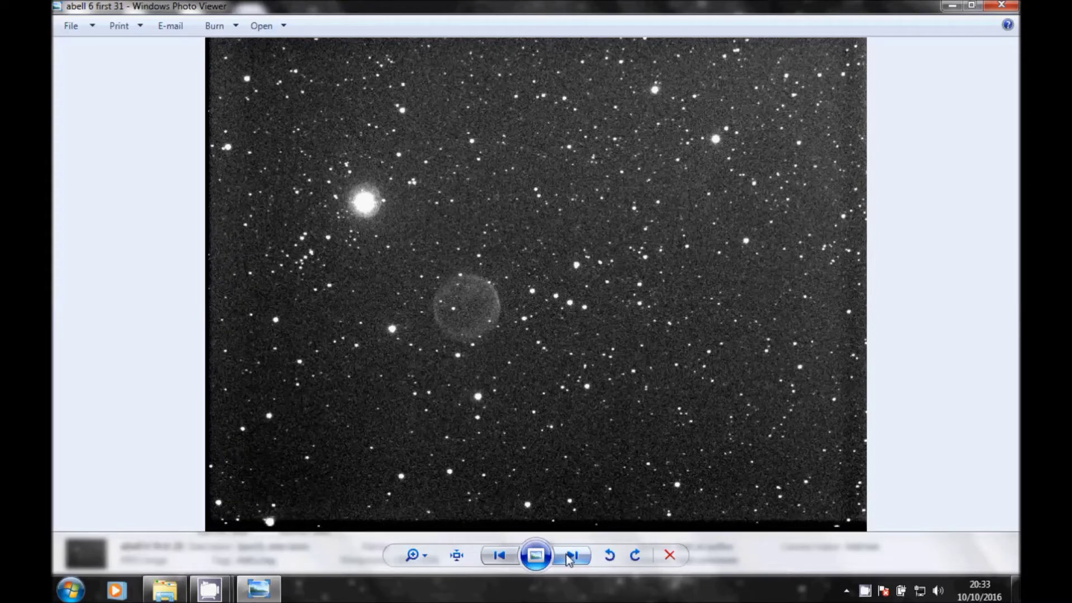
pyautogui.click(570, 557)
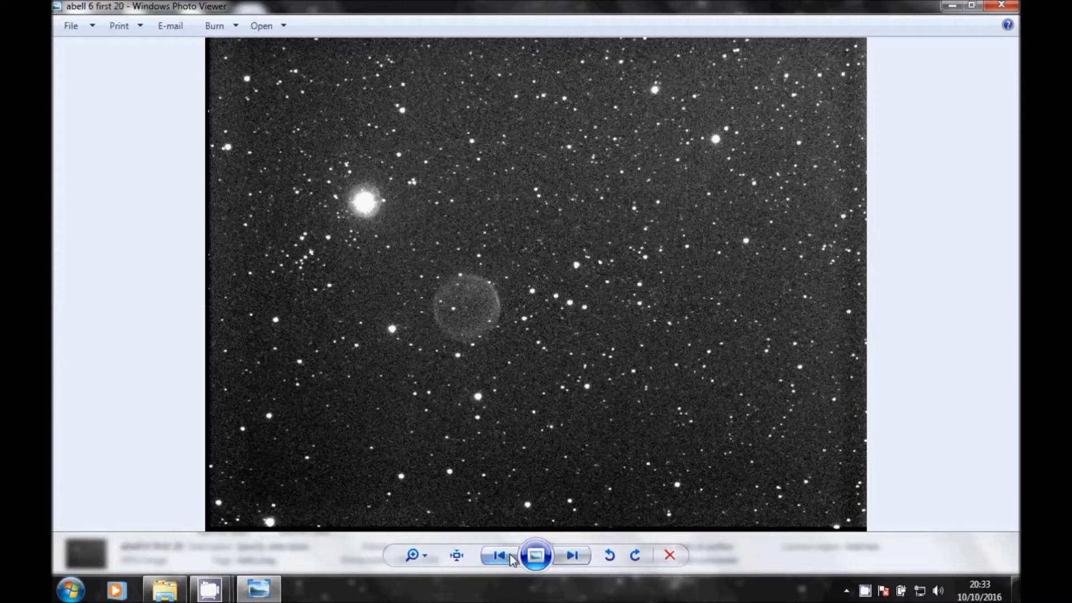
pyautogui.click(569, 557)
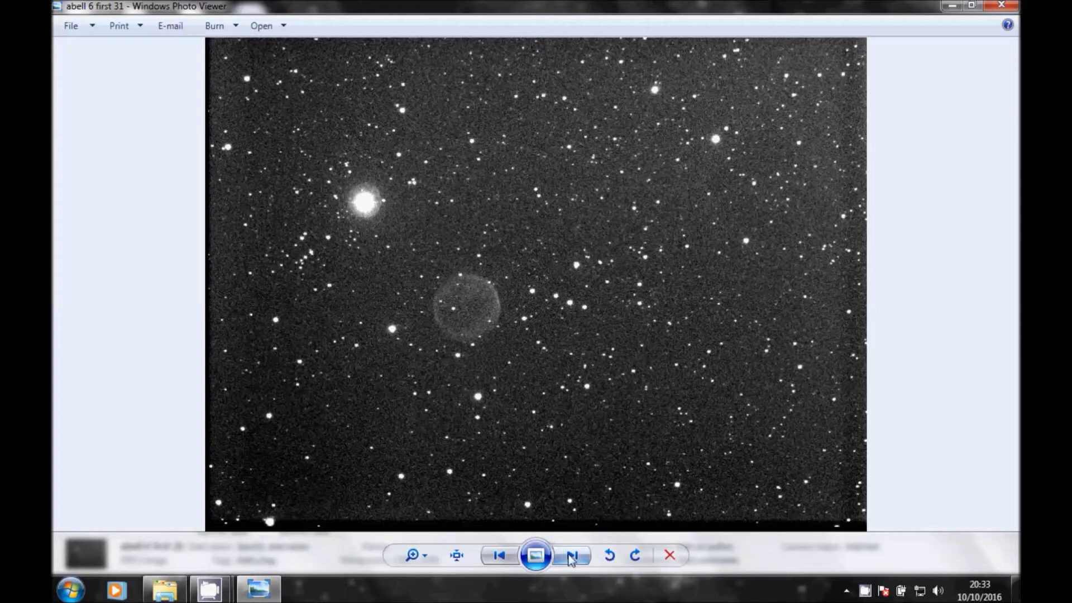
pyautogui.click(571, 557)
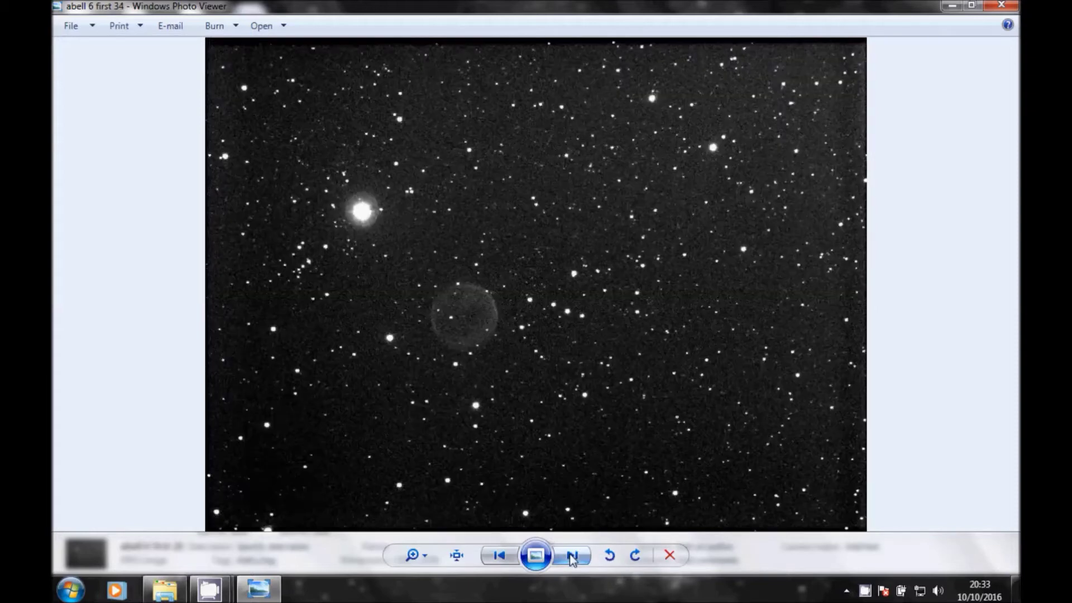
pyautogui.click(570, 557)
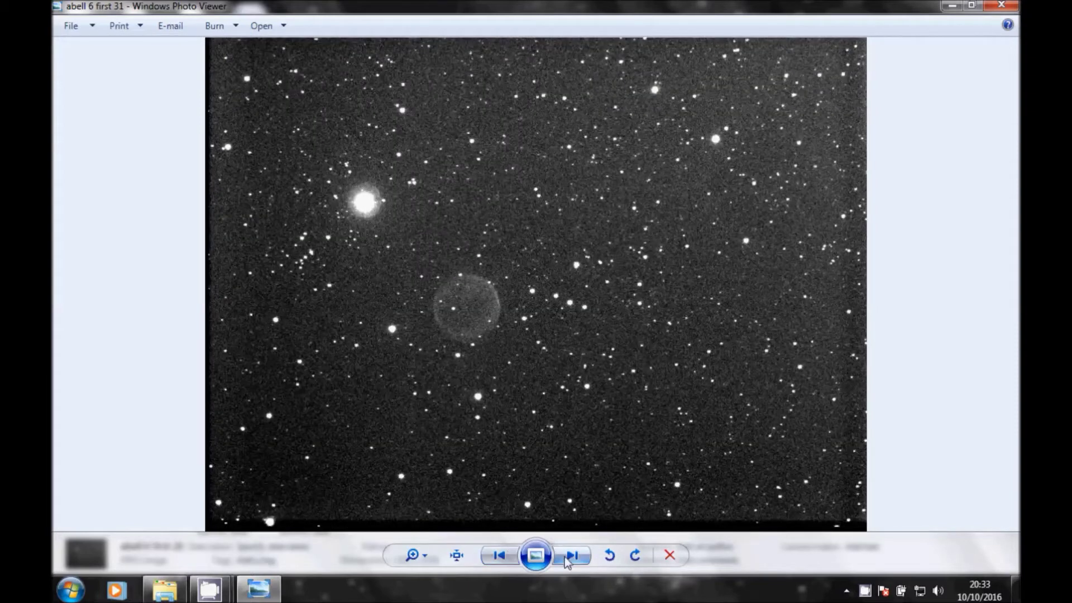
# Step: Compare first 31 against first 34, move on to first 44, then close the viewer
pyautogui.click(565, 557)
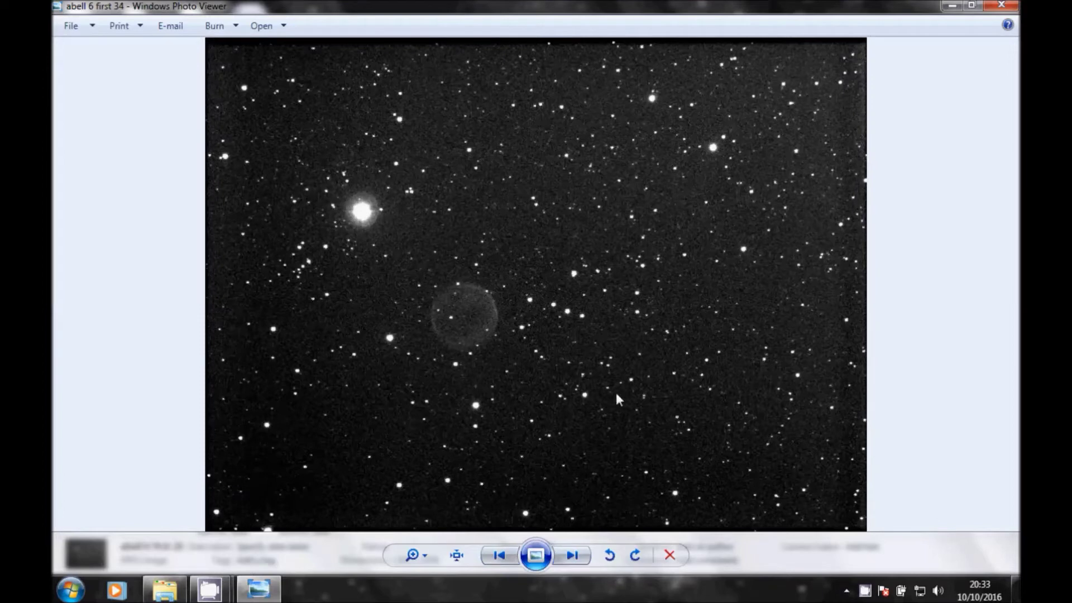
pyautogui.click(499, 559)
pyautogui.click(571, 559)
pyautogui.click(566, 552)
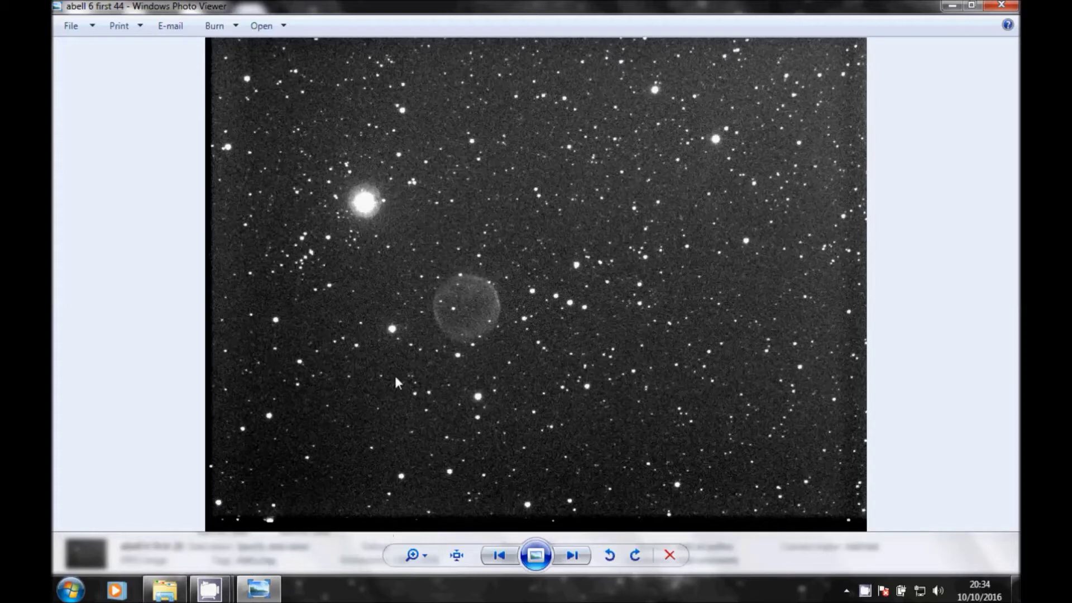
pyautogui.click(1001, 5)
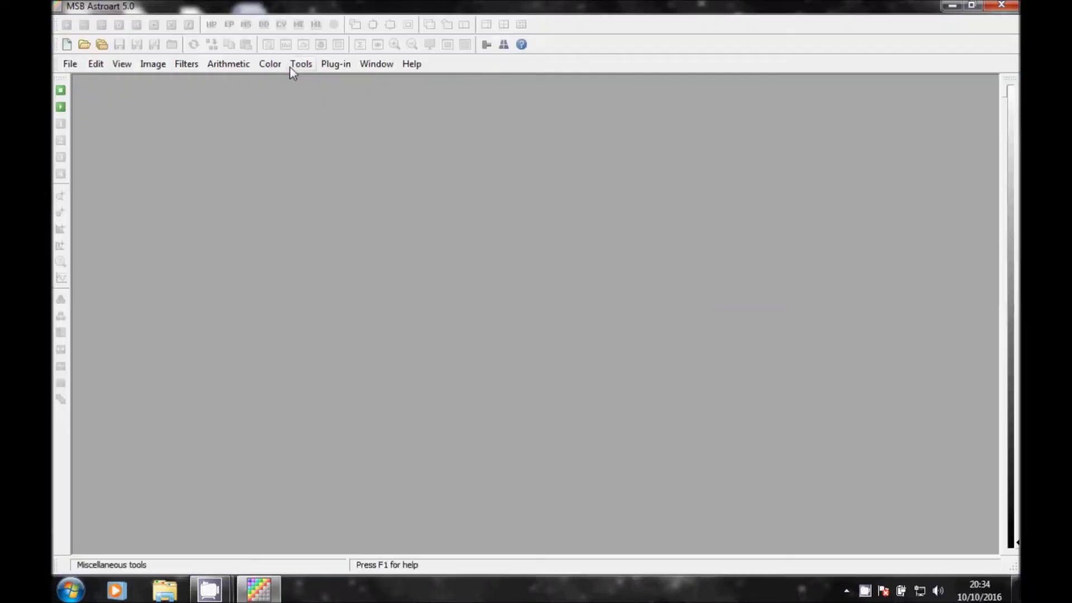
# Step: Open the Preprocessing dialog from Astroart's Tools menu
pyautogui.click(290, 67)
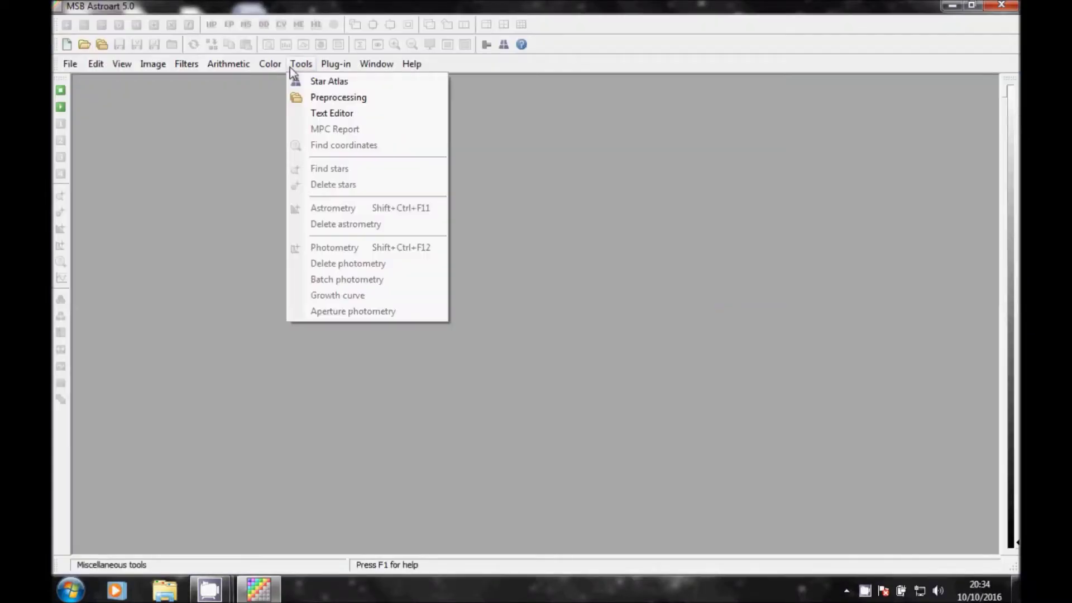
pyautogui.click(337, 100)
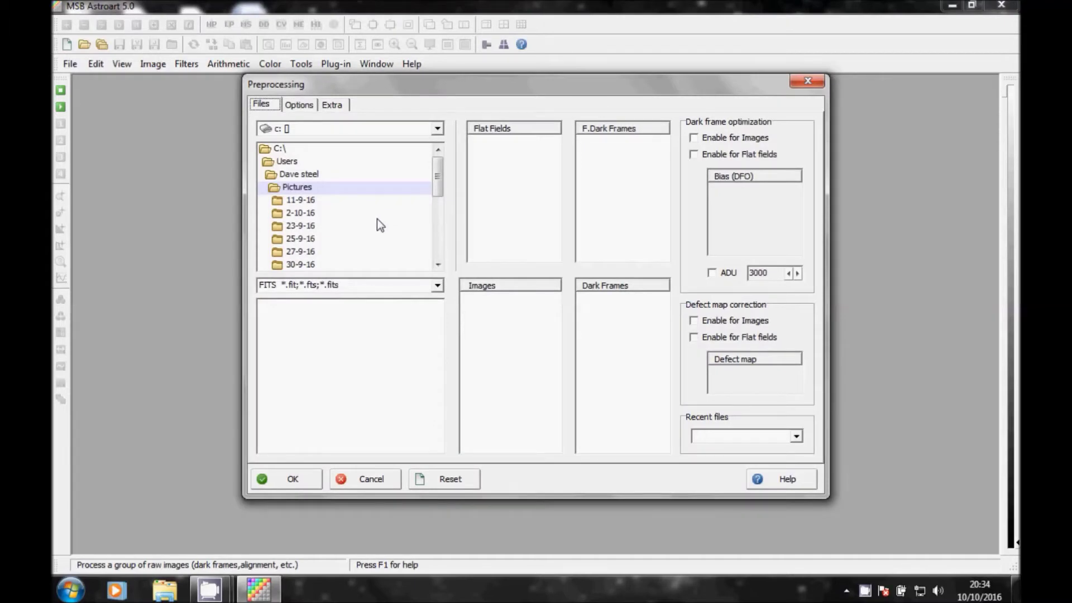
# Step: Add four Abell 6 h alpha .fit files from the 30-9-16 folder to the Images list
pyautogui.doubleClick(301, 264)
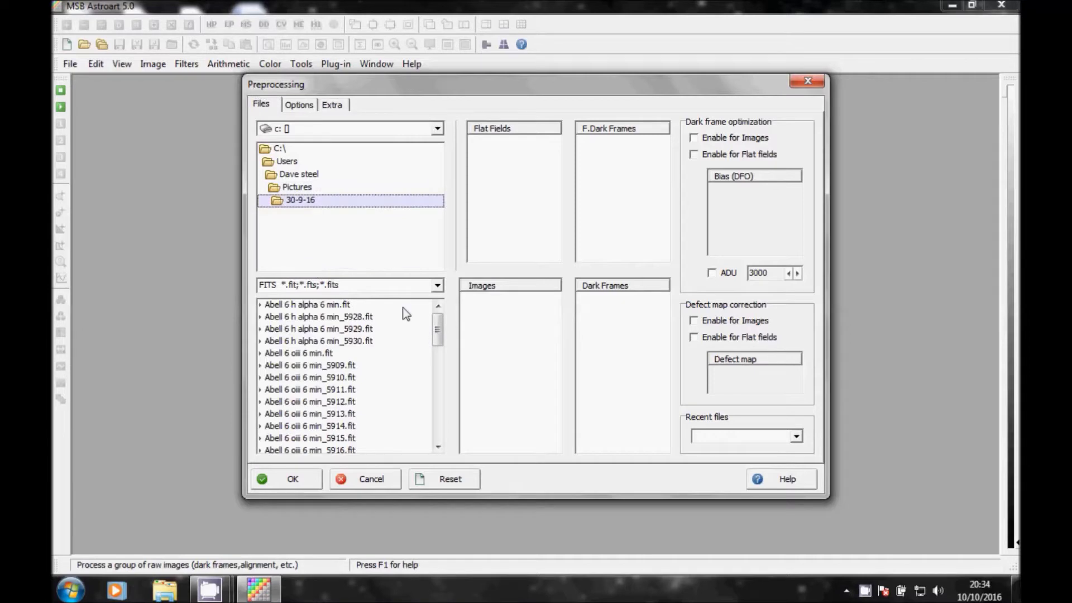
pyautogui.click(313, 306)
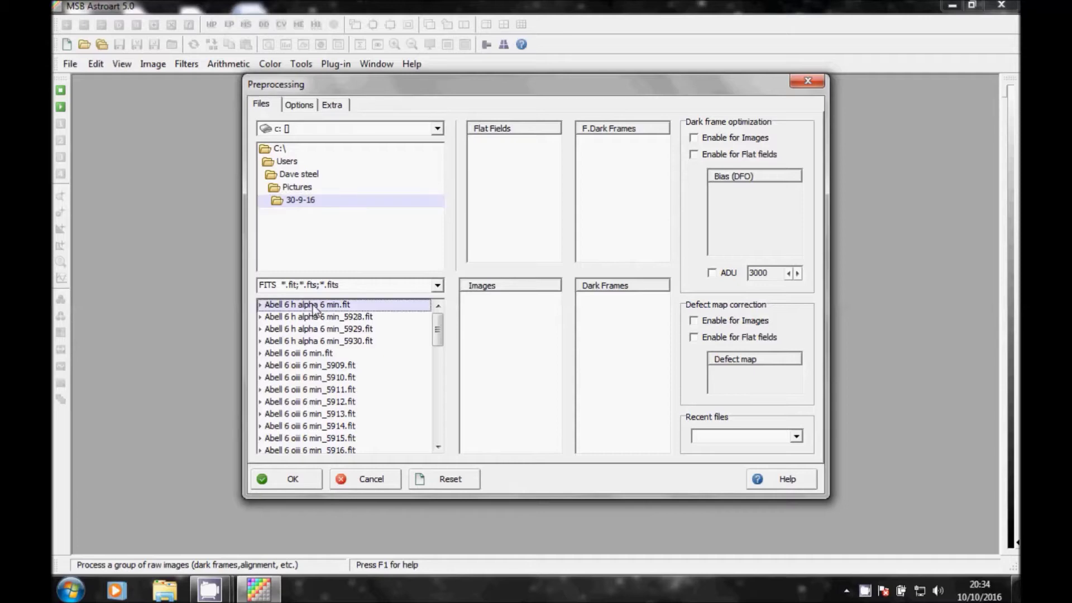
pyautogui.keyDown('shift'); pyautogui.click(318, 340); pyautogui.keyUp('shift')
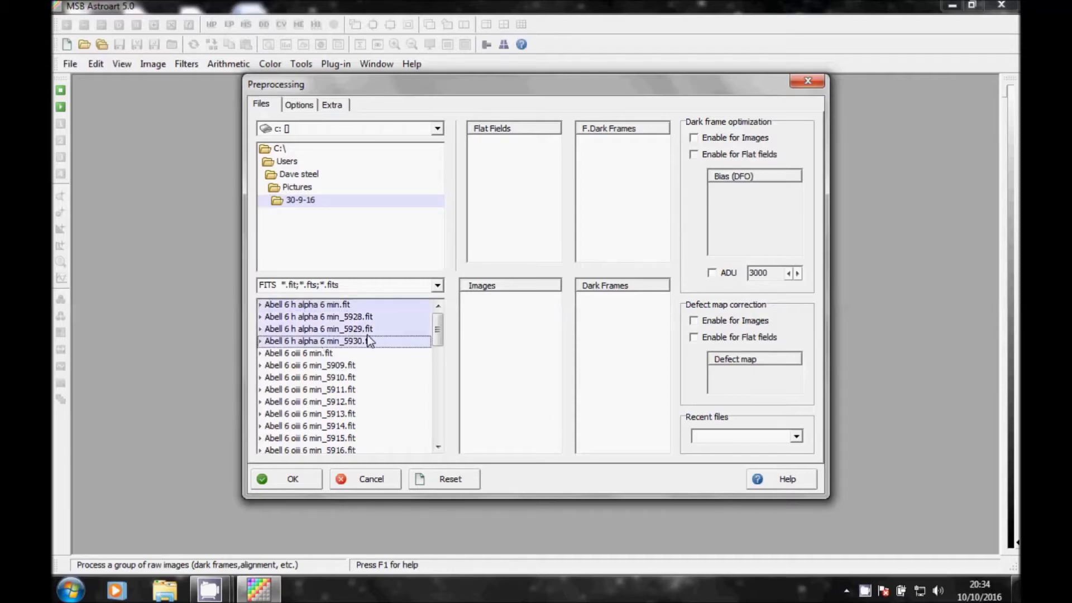
pyautogui.moveTo(369, 341); pyautogui.dragTo(501, 343)
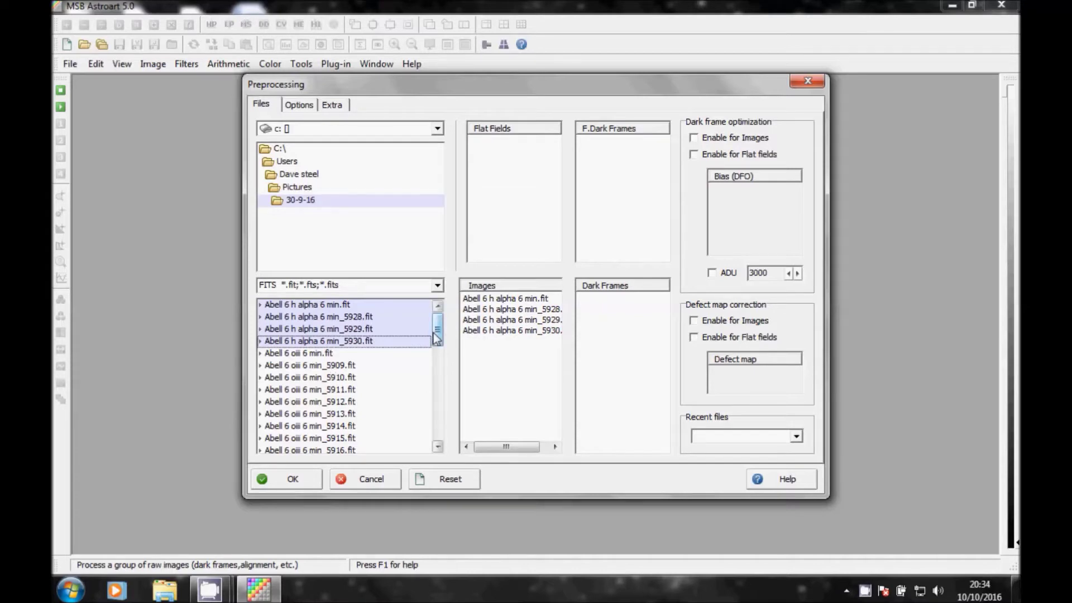
pyautogui.moveTo(436, 338); pyautogui.dragTo(431, 444)
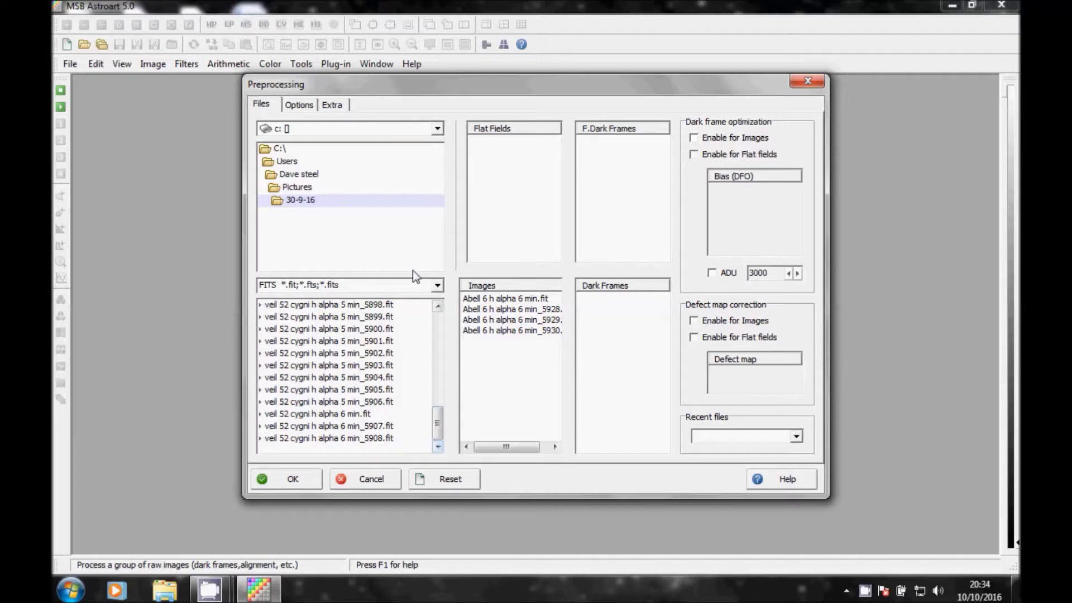
# Step: Add the 2-10-16 Abell 6 5 min h alpha files through _5953 to the Images list
pyautogui.doubleClick(306, 187)
pyautogui.click(300, 213)
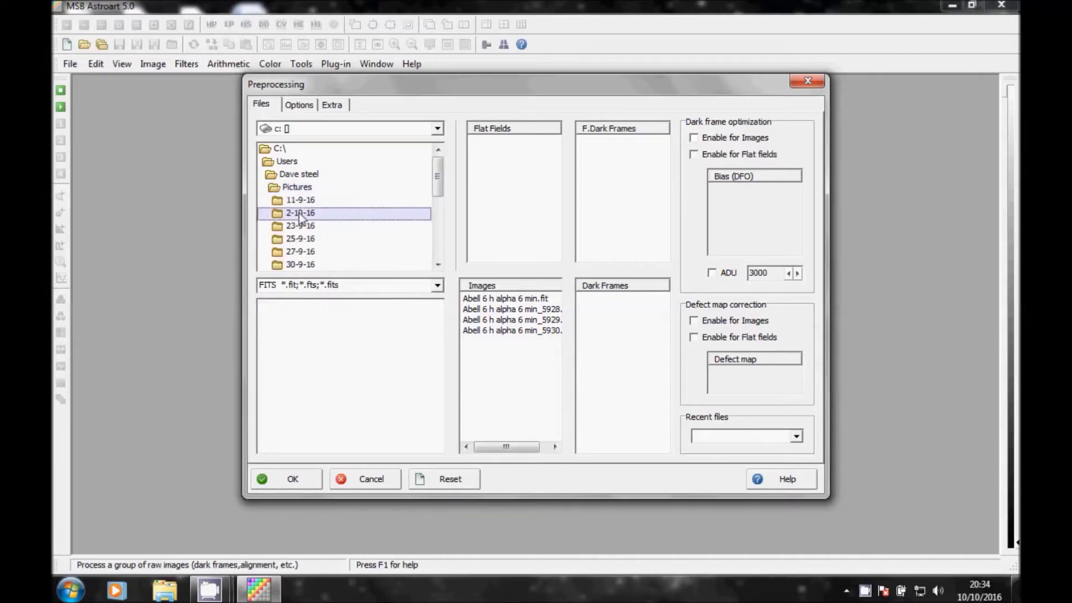
pyautogui.doubleClick(299, 213)
pyautogui.click(331, 306)
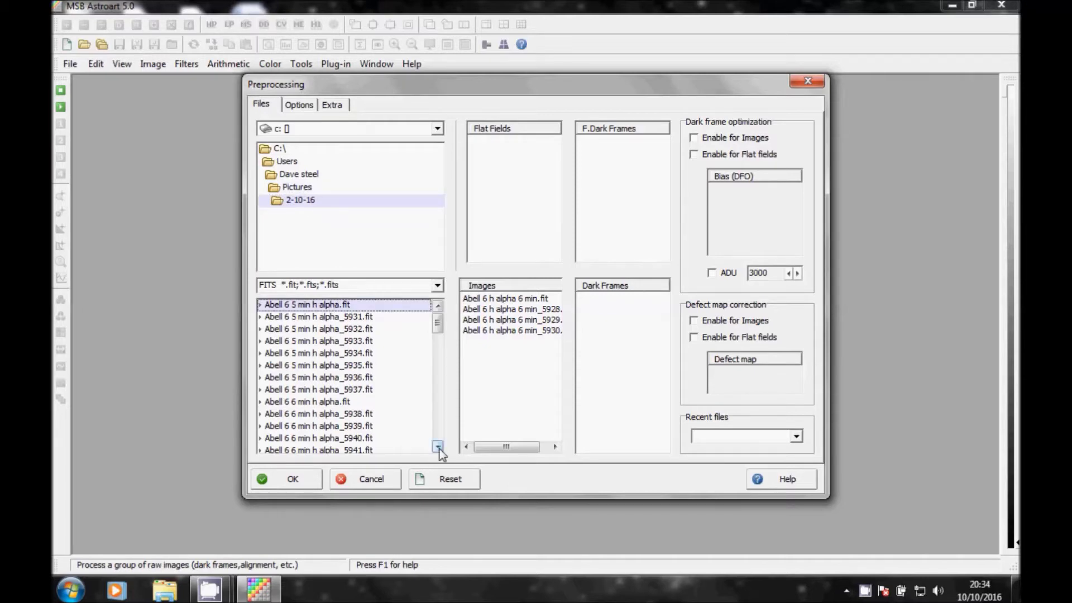
pyautogui.scroll(-2, 438, 448)
pyautogui.scroll(-3, 438, 448)
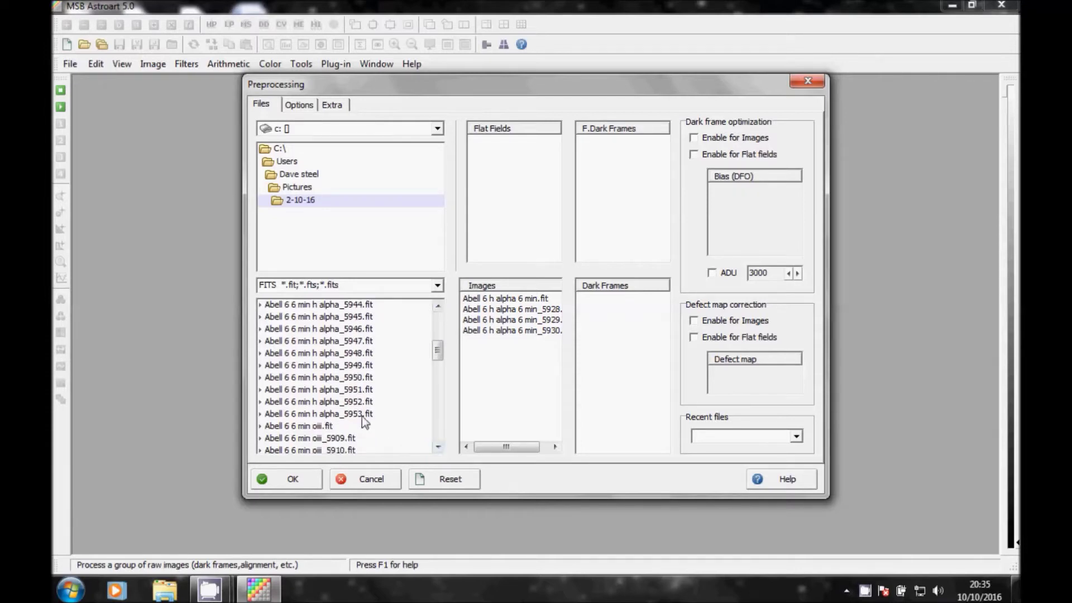
pyautogui.keyDown('shift'); pyautogui.click(361, 413); pyautogui.keyUp('shift')
pyautogui.moveTo(360, 414); pyautogui.dragTo(510, 392)
pyautogui.moveTo(439, 346); pyautogui.dragTo(437, 375)
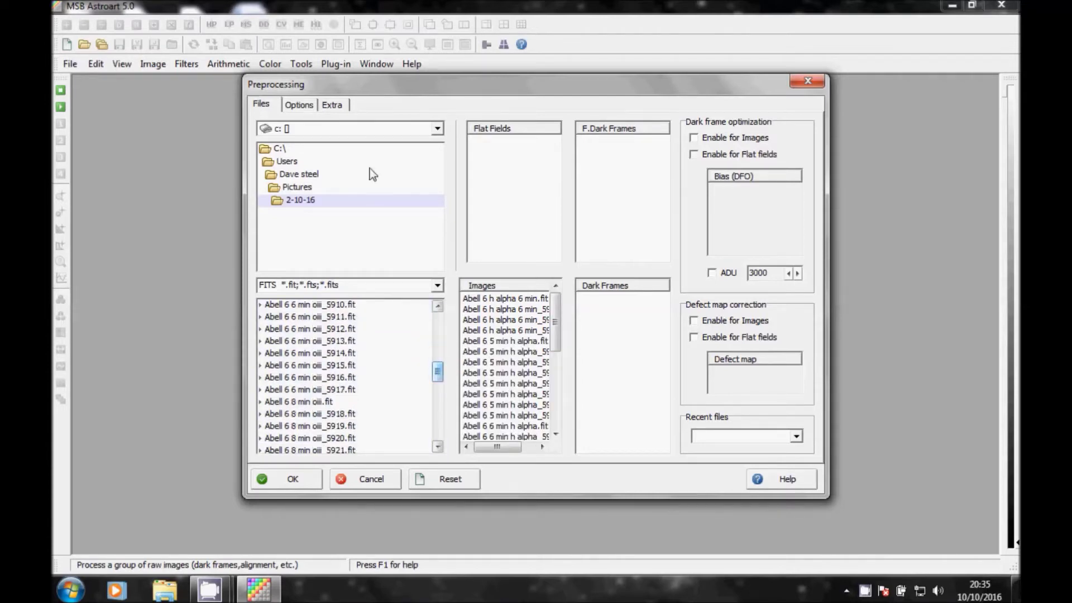
# Step: Set Auto alignment by Star pattern (translation+rotation) and run the stacking to produce NoName00.fit
pyautogui.click(307, 106)
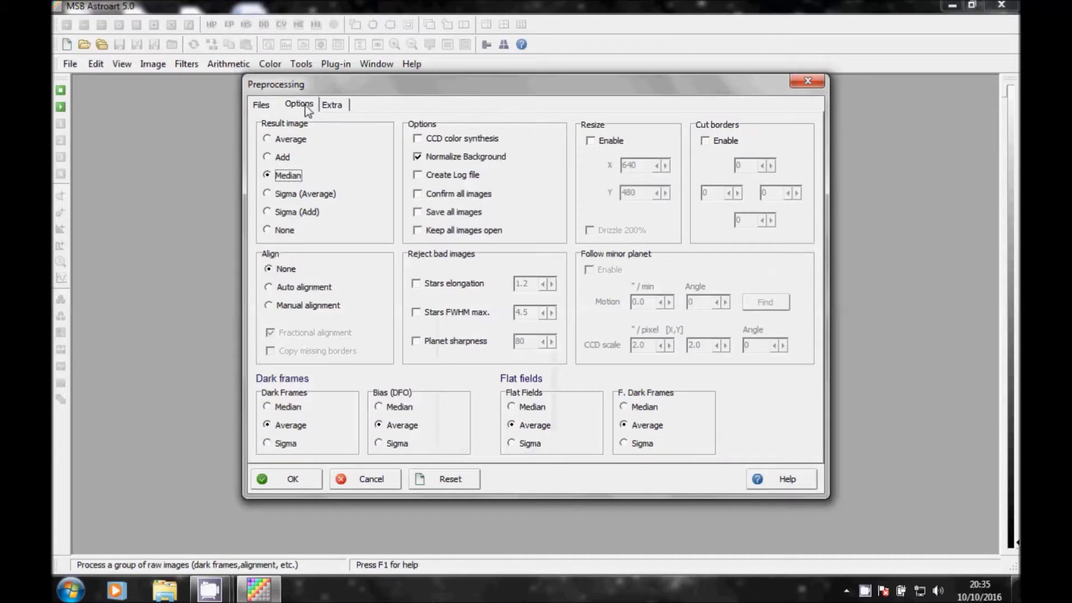
pyautogui.click(305, 287)
pyautogui.click(399, 253)
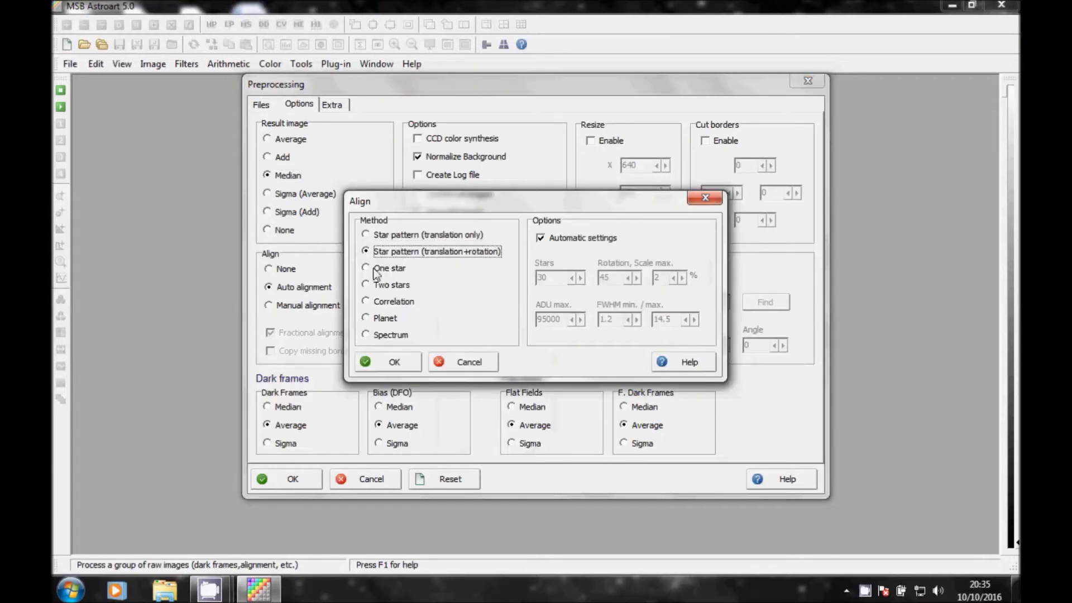
pyautogui.click(394, 363)
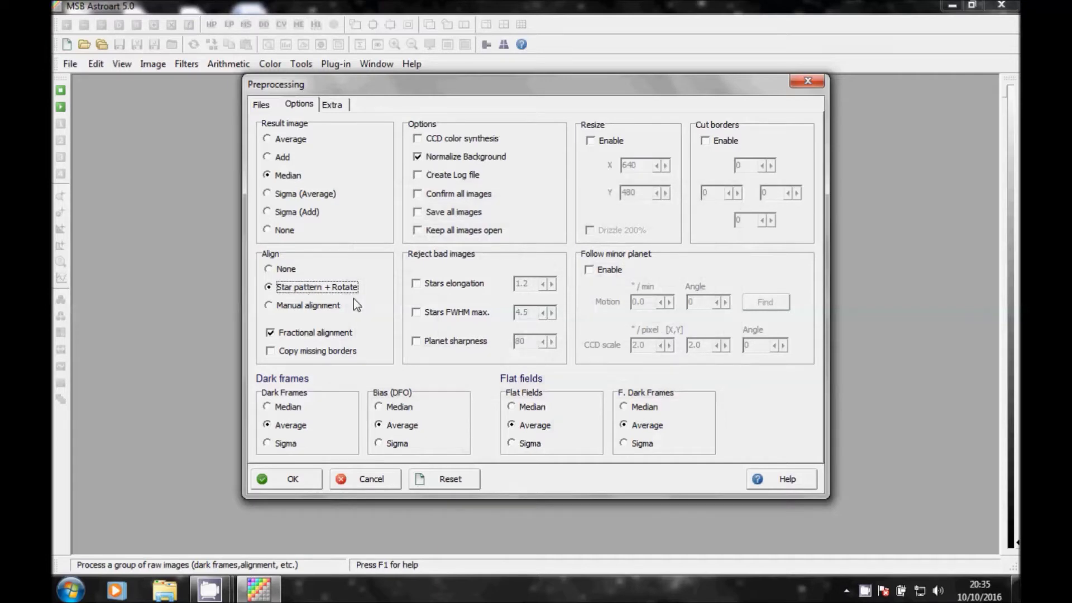
pyautogui.click(291, 479)
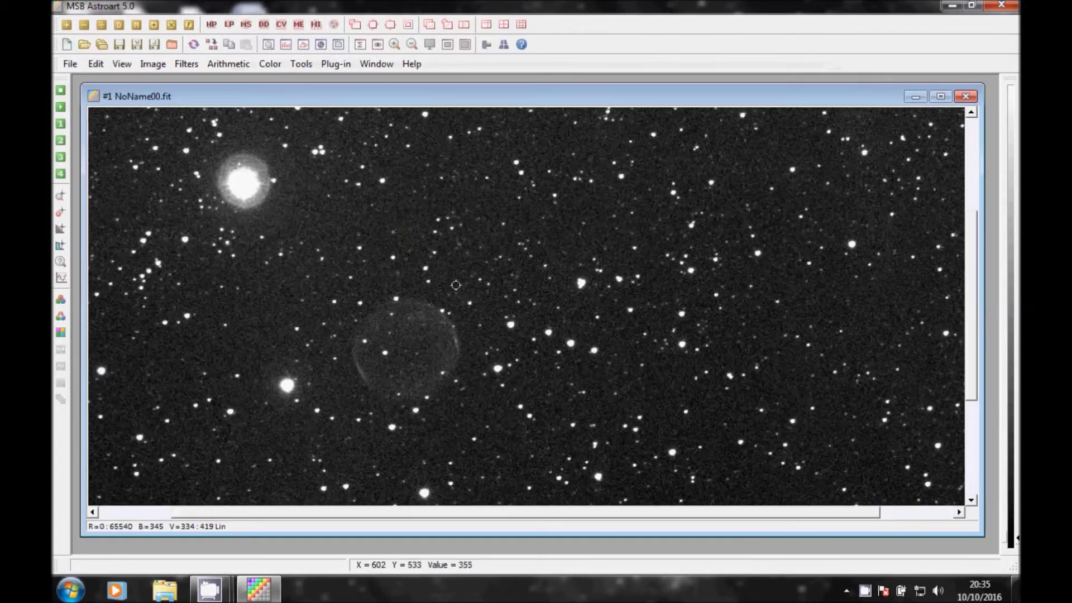
# Step: Zoom NoName00.fit in and back out to view the whole stack, then open the Tools menu
pyautogui.click(412, 45)
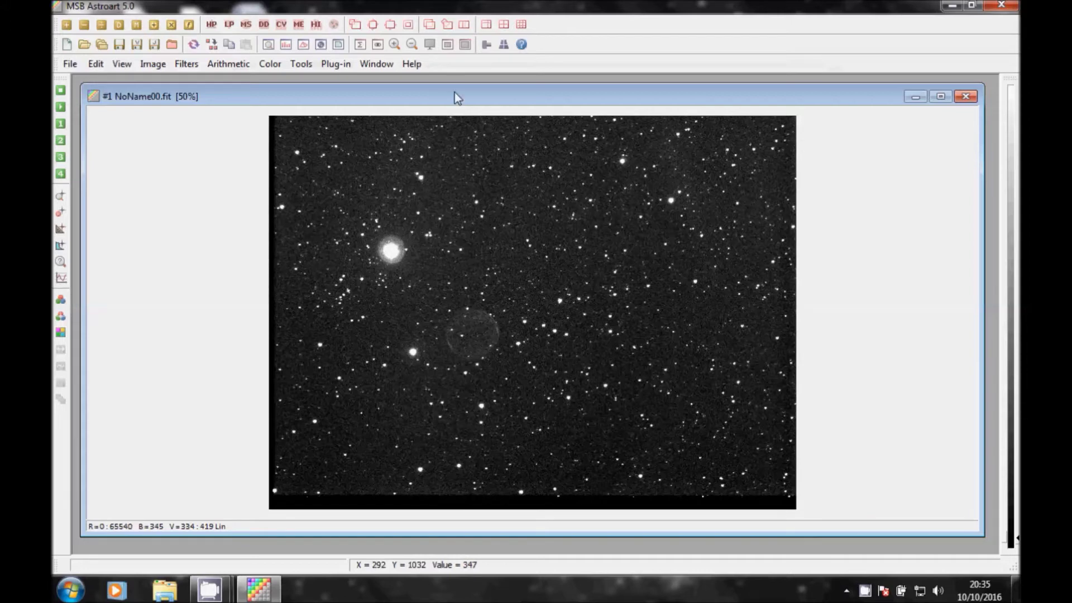
pyautogui.click(395, 44)
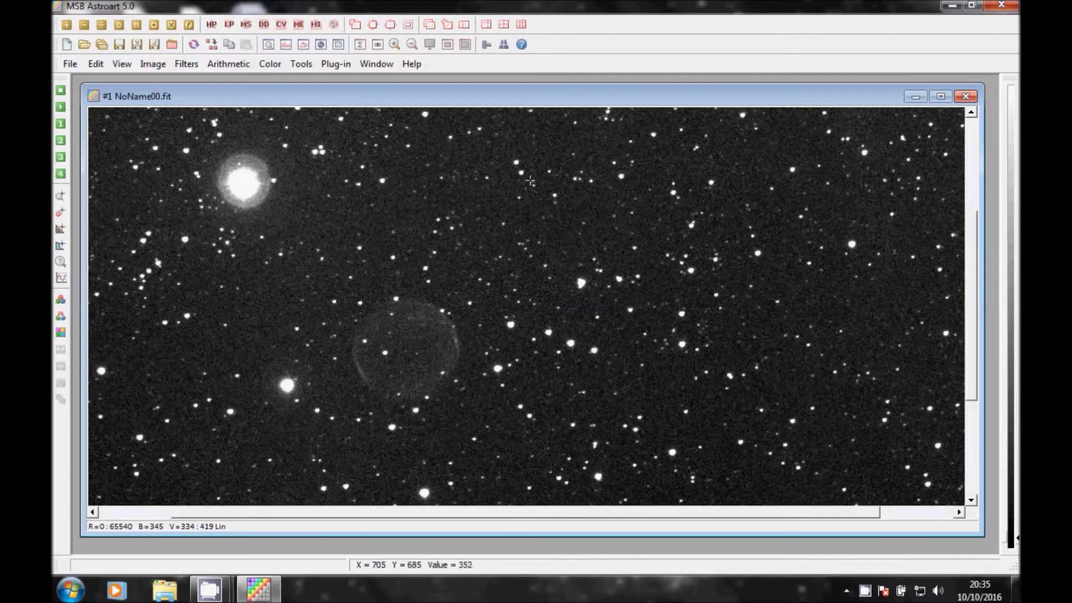
pyautogui.click(411, 45)
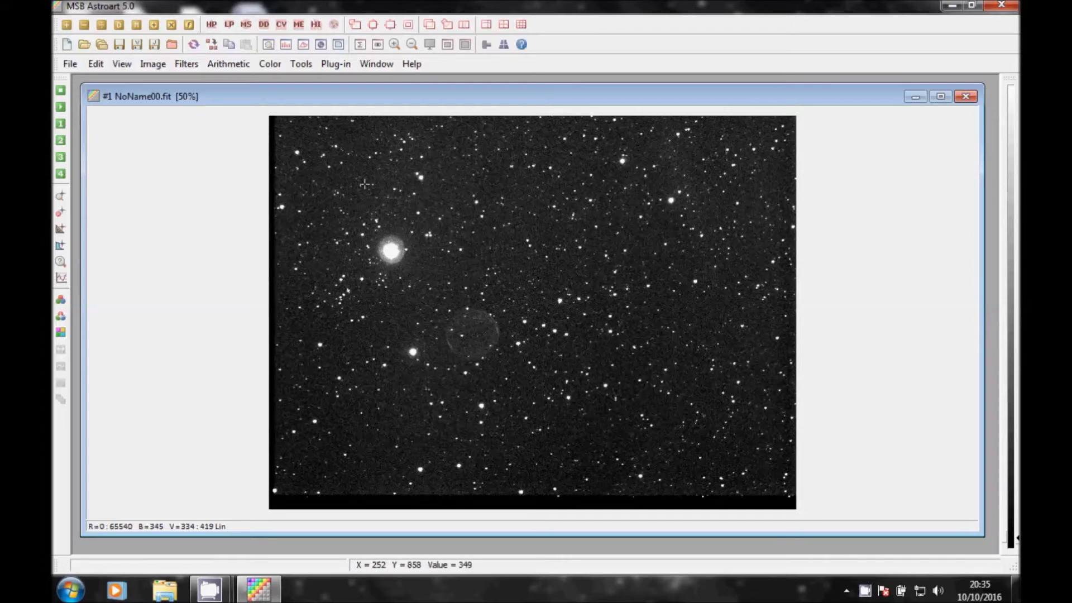
pyautogui.click(302, 67)
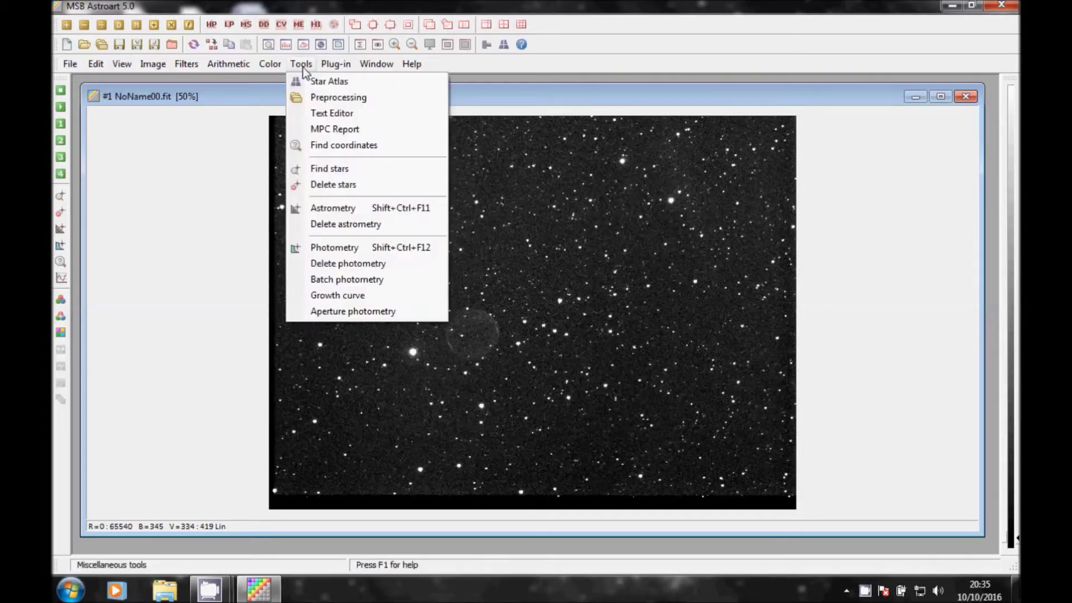
# Step: Reopen Preprocessing and delete all previously listed h alpha images
pyautogui.click(336, 98)
pyautogui.click(262, 104)
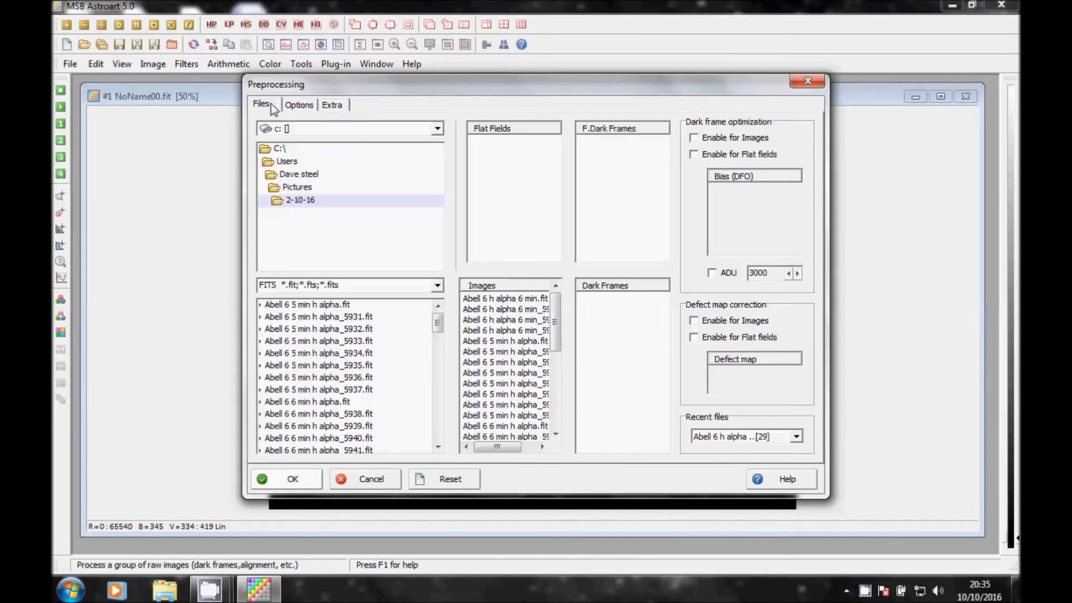
pyautogui.click(475, 331)
pyautogui.rightClick(477, 333)
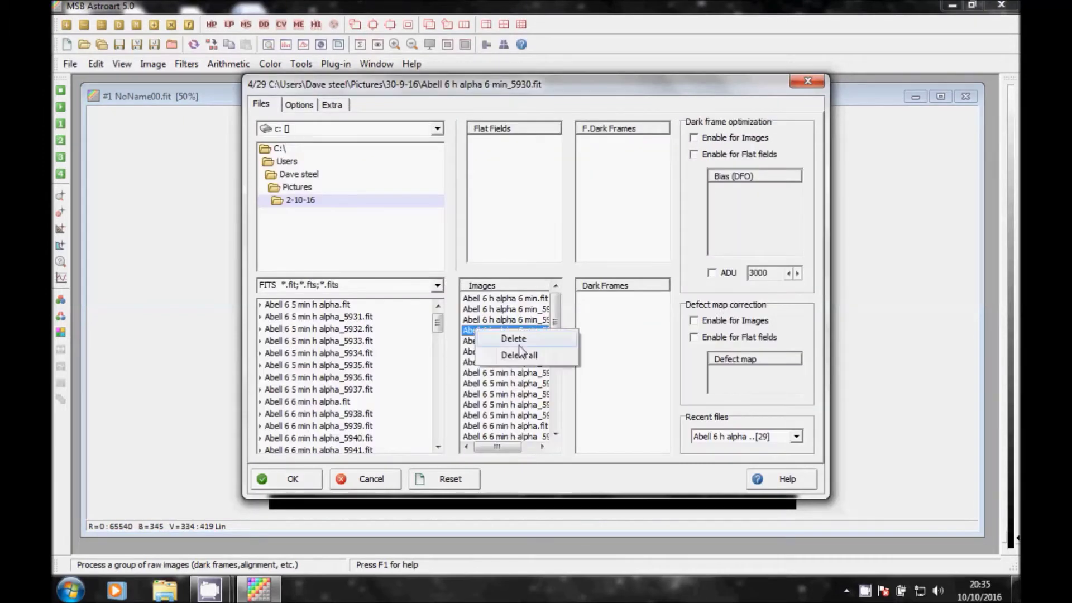
pyautogui.click(553, 355)
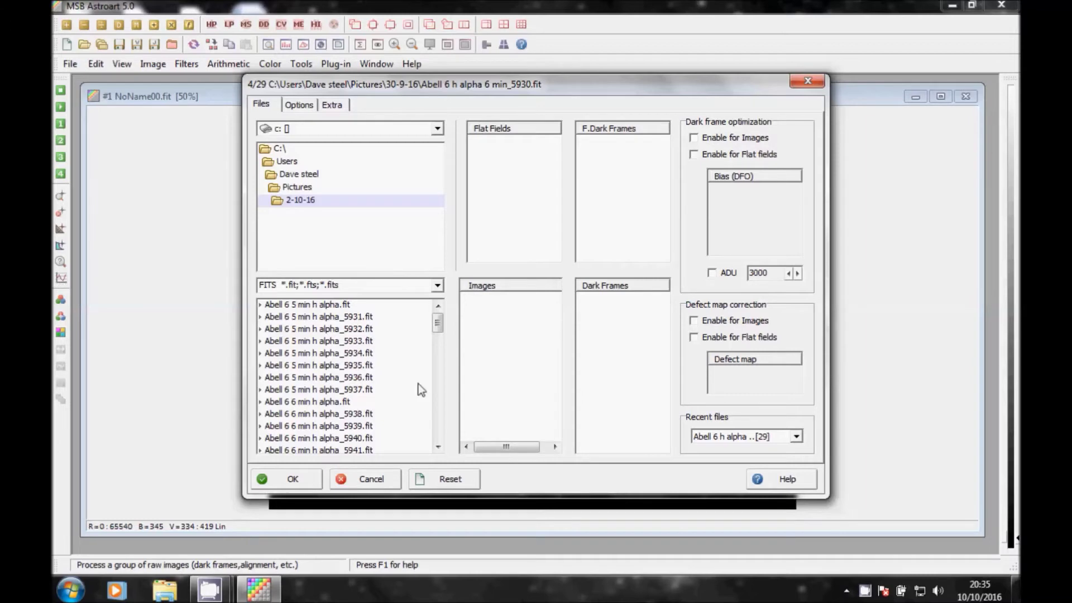
# Step: Add the 2-10-16 'Abell 6 6 min oiii' through '8 min oiii_5930' files to Images
pyautogui.moveTo(437, 447); pyautogui.dragTo(437, 447)
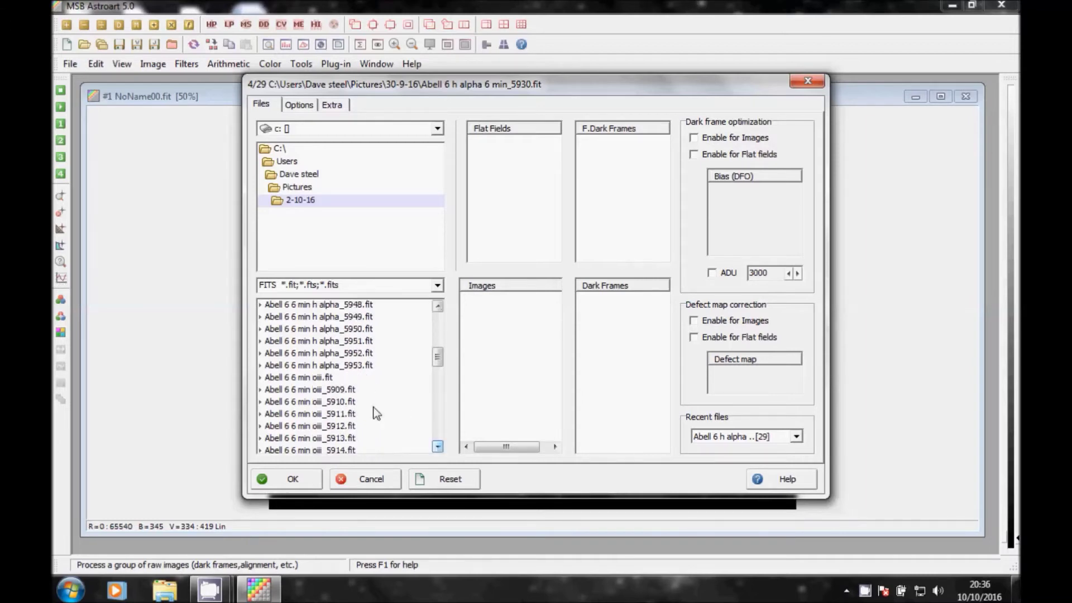
pyautogui.click(311, 379)
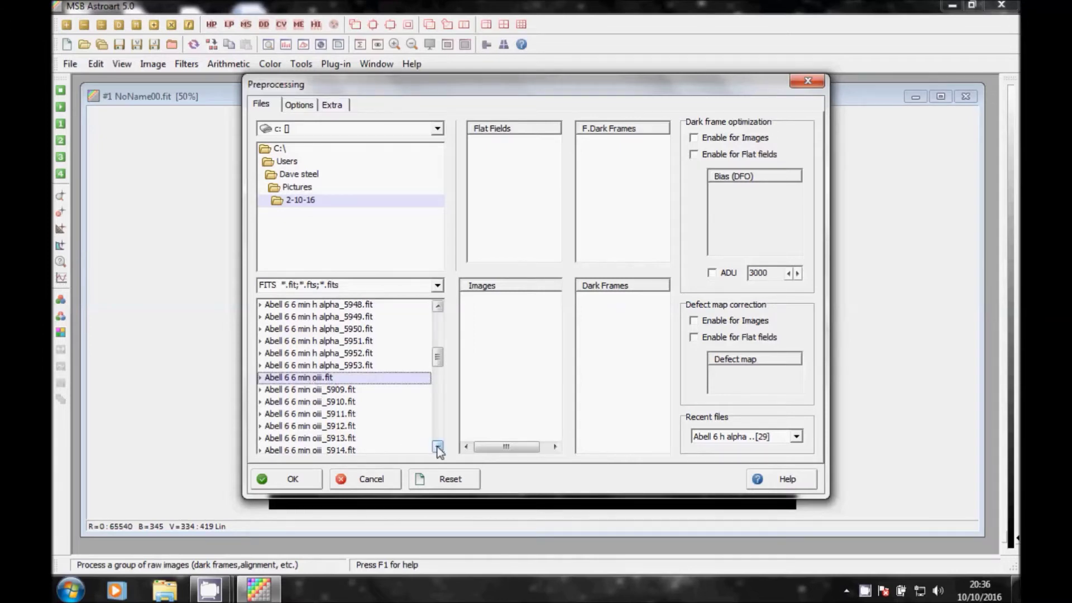
pyautogui.moveTo(437, 447); pyautogui.dragTo(437, 446)
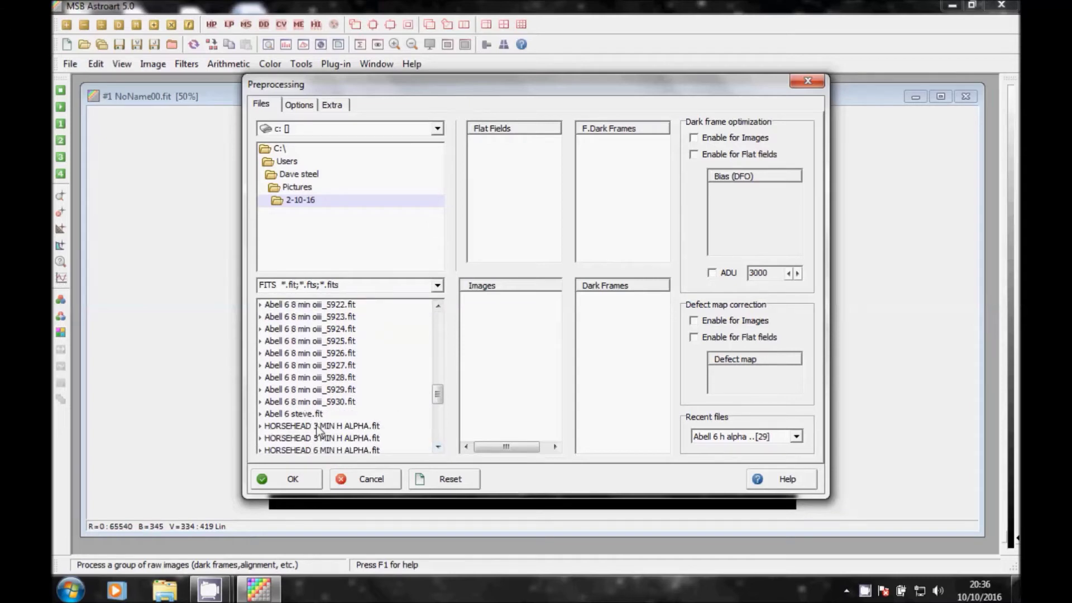
pyautogui.keyDown('shift'); pyautogui.click(326, 401); pyautogui.keyUp('shift')
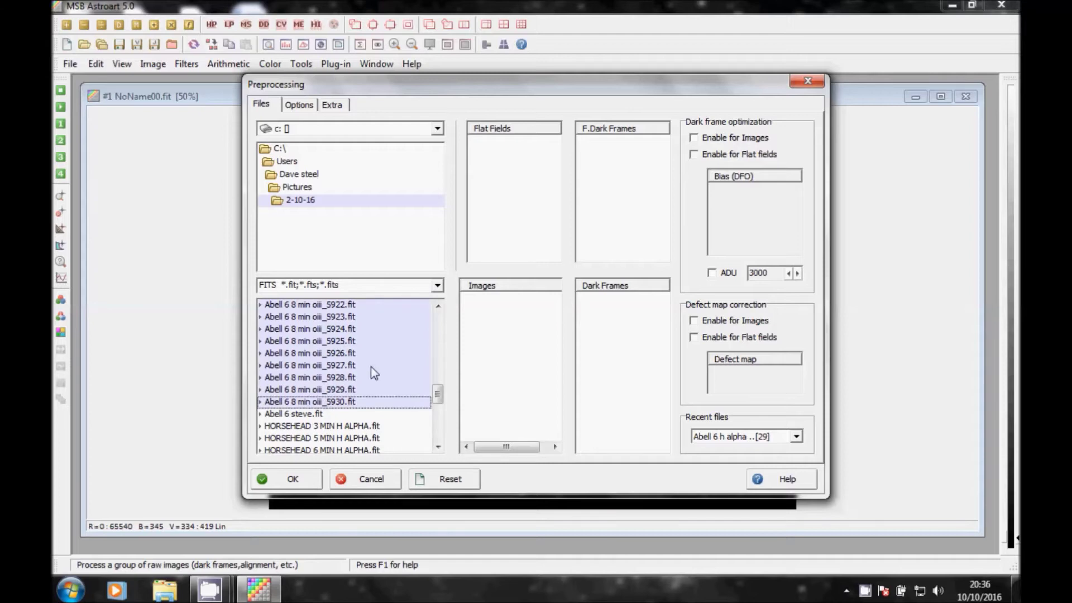
pyautogui.moveTo(468, 374); pyautogui.dragTo(501, 391)
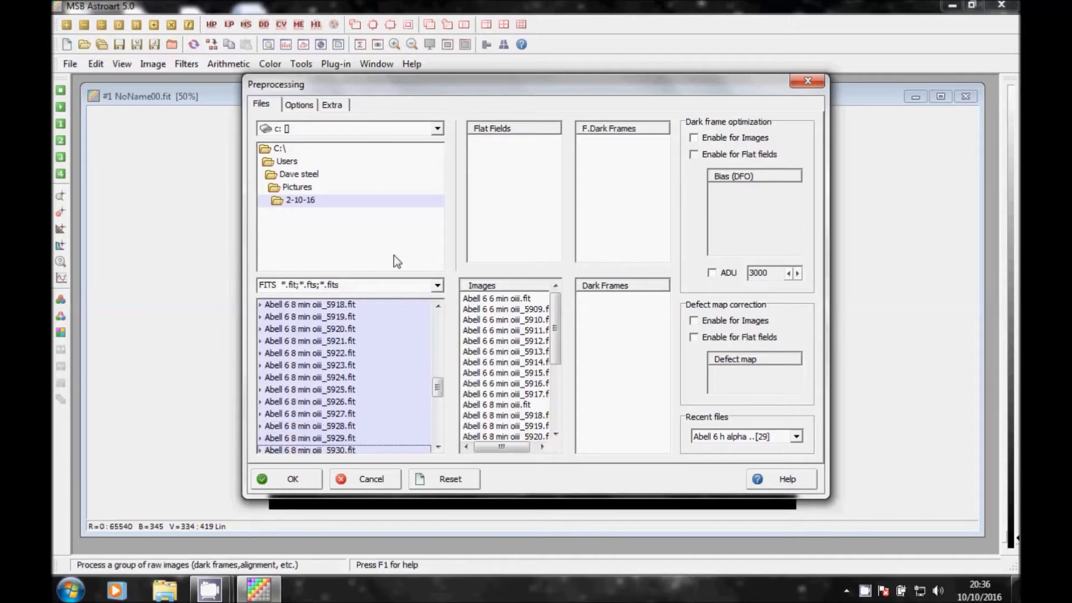
# Step: Add the 30-9-16 'Abell 6 oiii 6 min' files through _5927, then median-stack them into NoName01.fit
pyautogui.doubleClick(296, 188)
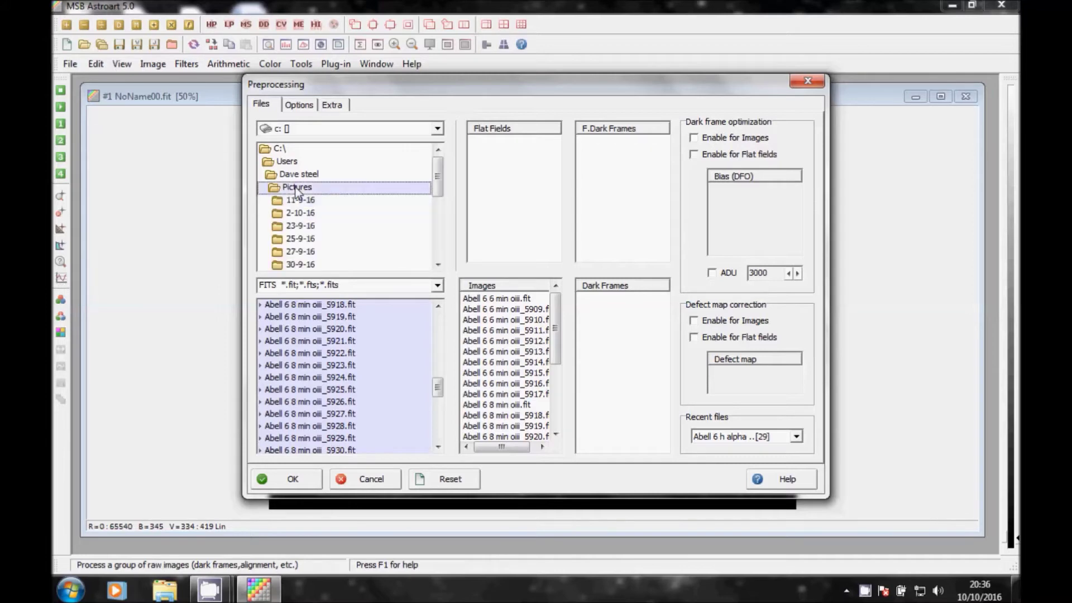
pyautogui.doubleClick(296, 264)
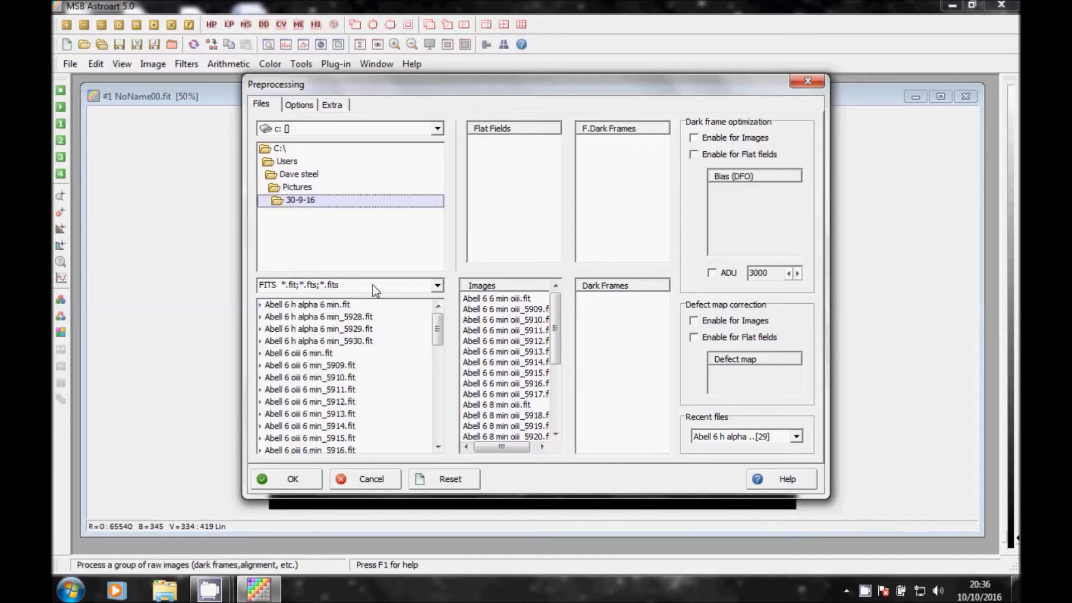
pyautogui.click(317, 354)
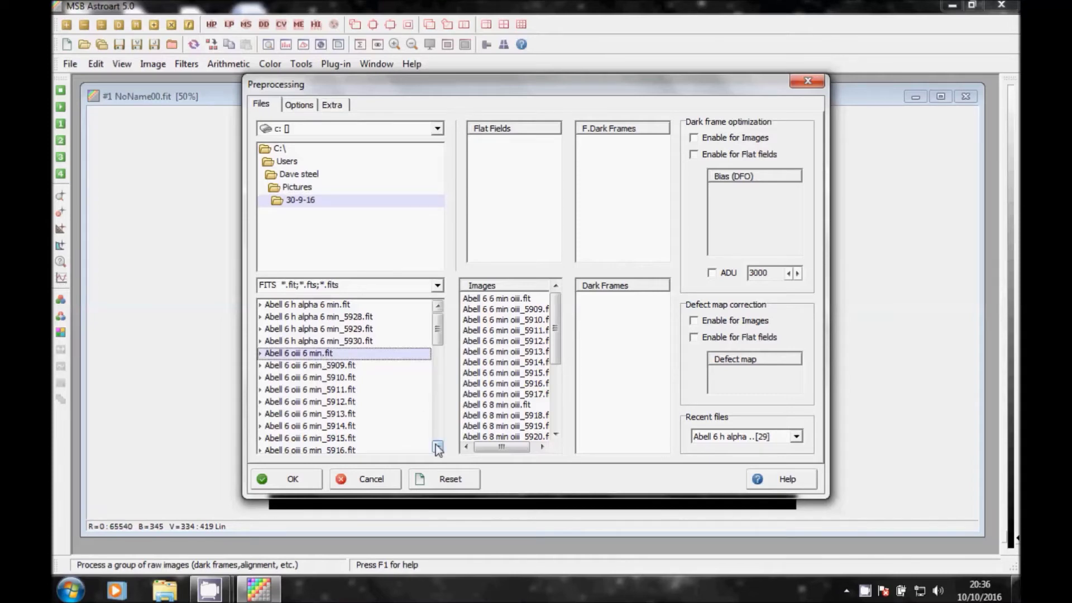
pyautogui.moveTo(438, 447); pyautogui.dragTo(438, 447)
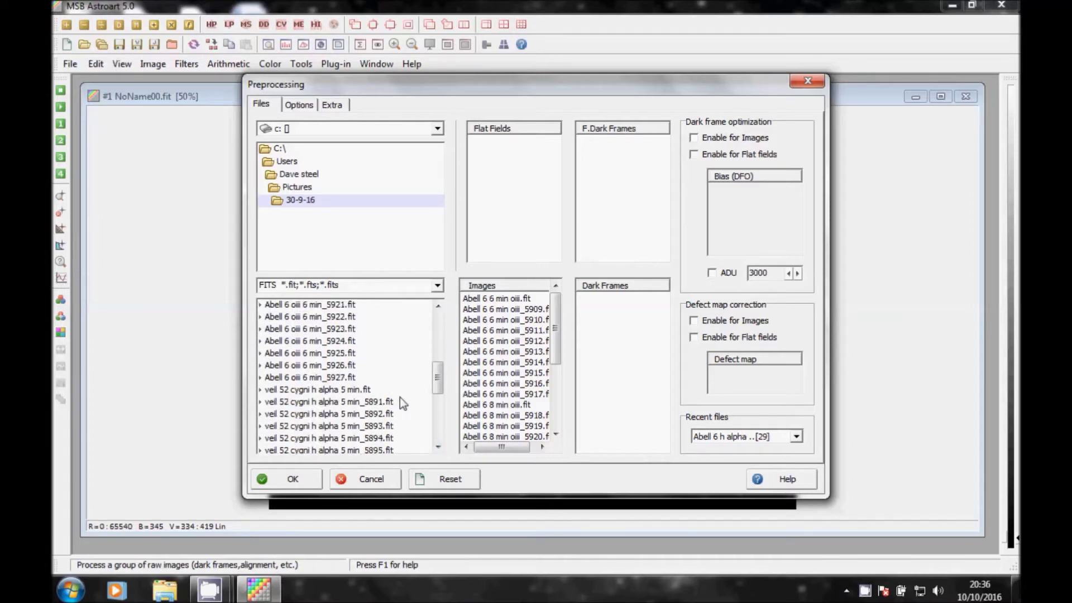
pyautogui.keyDown('shift'); pyautogui.click(344, 377); pyautogui.keyUp('shift')
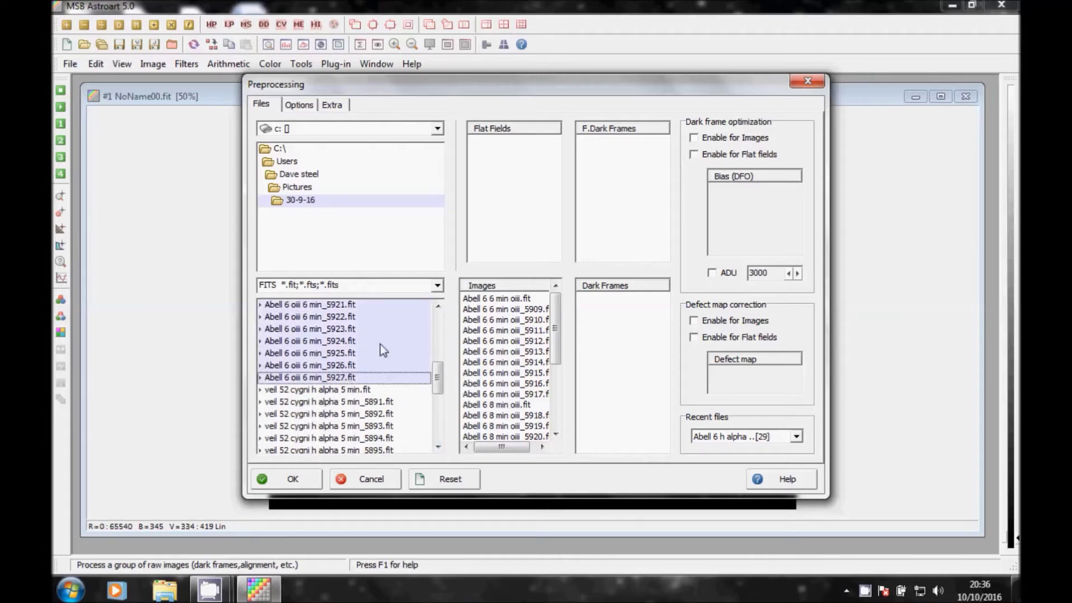
pyautogui.moveTo(383, 351); pyautogui.dragTo(507, 393)
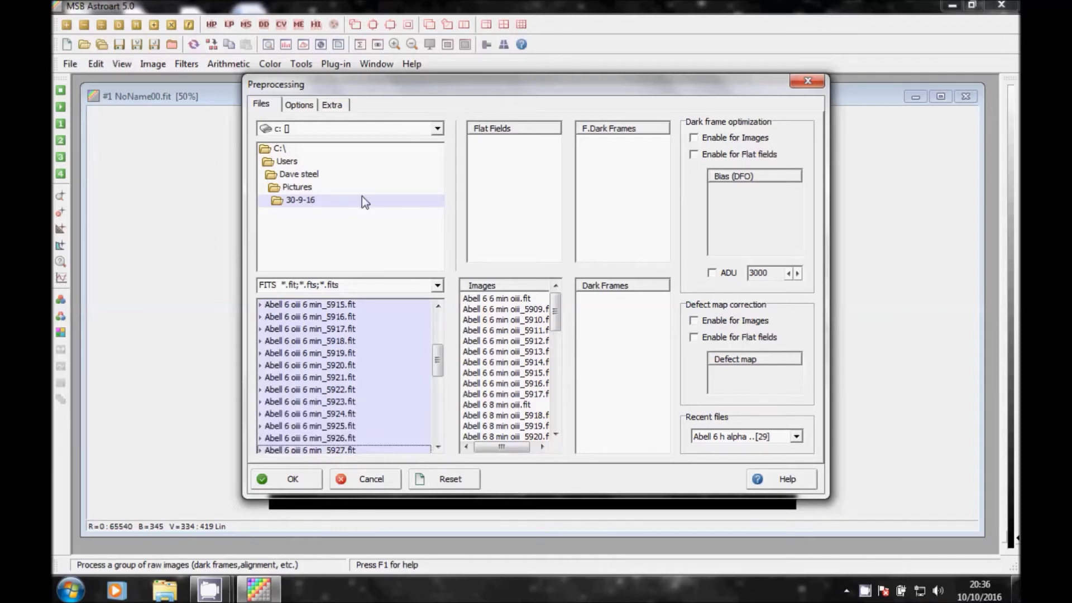
pyautogui.click(304, 105)
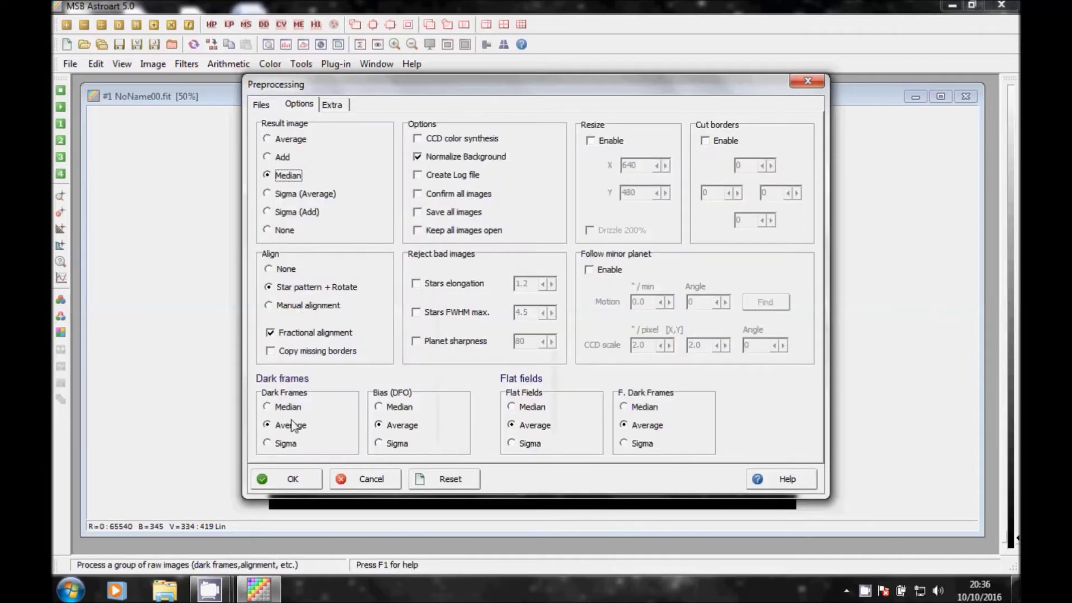
pyautogui.click(291, 481)
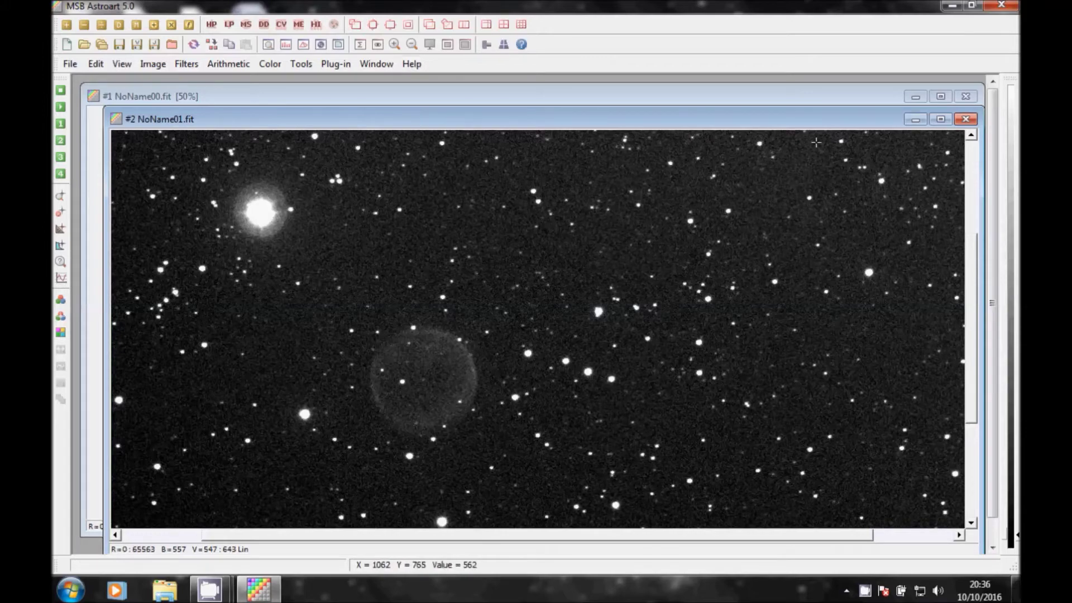
# Step: Move NoName01.fit lower, zoom it out to fit, and bring NoName00.fit to the front
pyautogui.moveTo(806, 123); pyautogui.dragTo(786, 155)
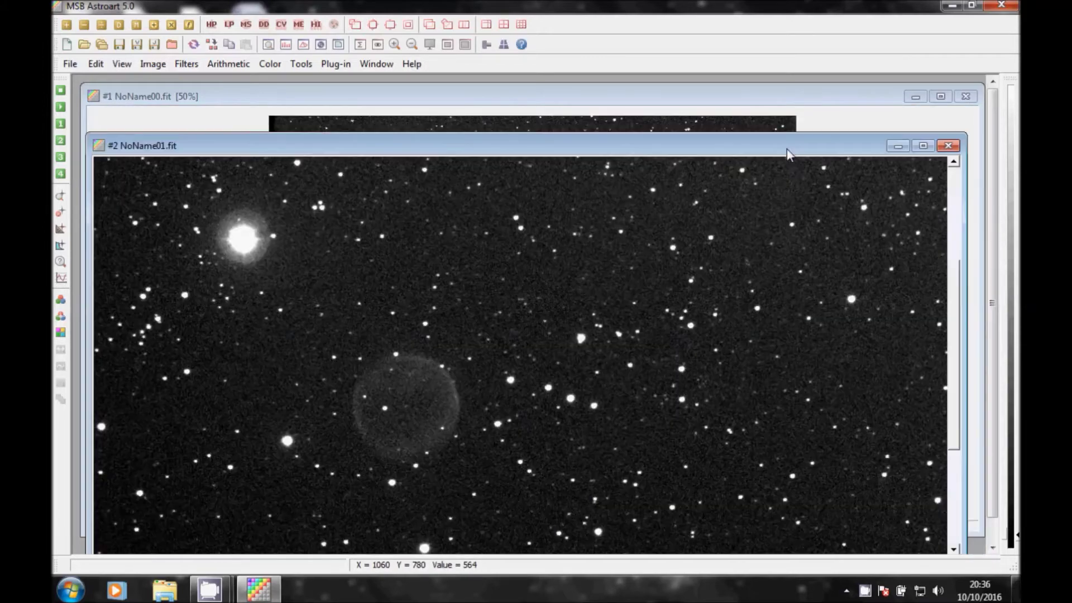
pyautogui.click(412, 46)
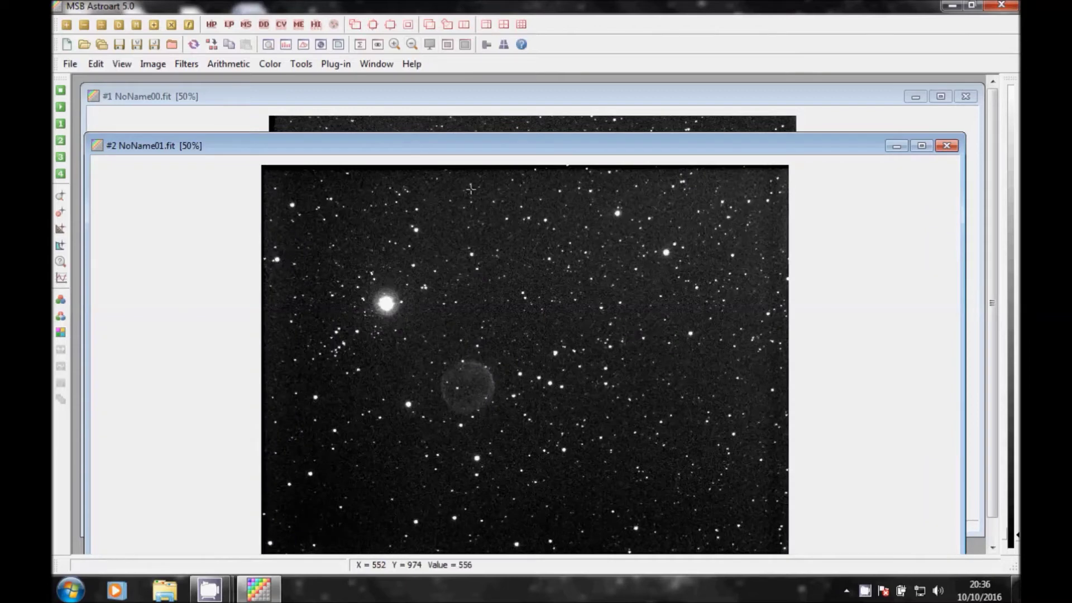
pyautogui.moveTo(466, 150); pyautogui.dragTo(484, 237)
pyautogui.click(502, 97)
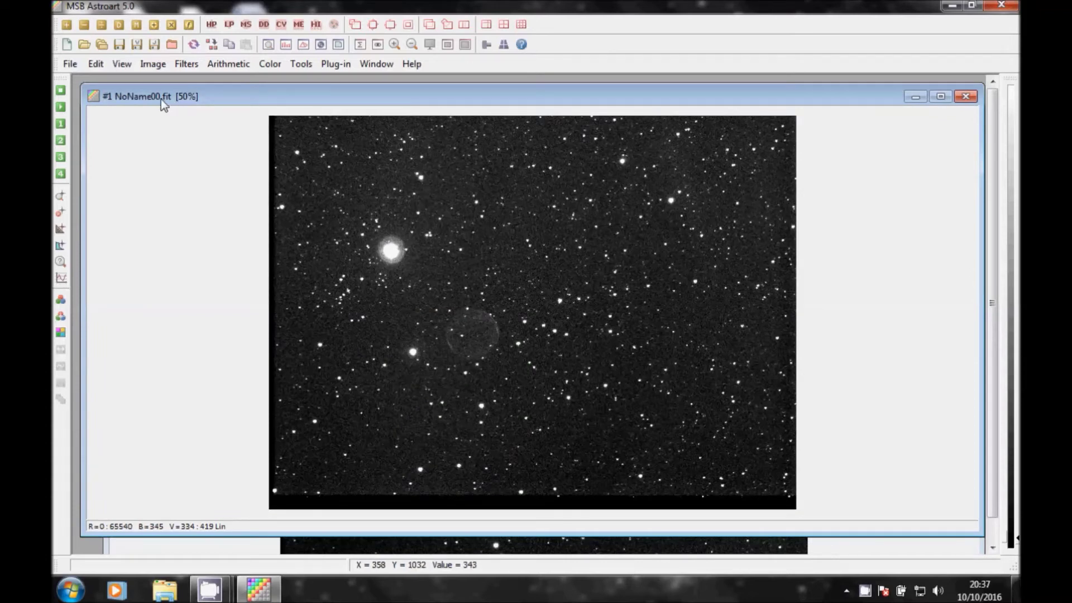
# Step: Open Color > Trichromy and assign NoName00.fit to the red channel
pyautogui.click(270, 66)
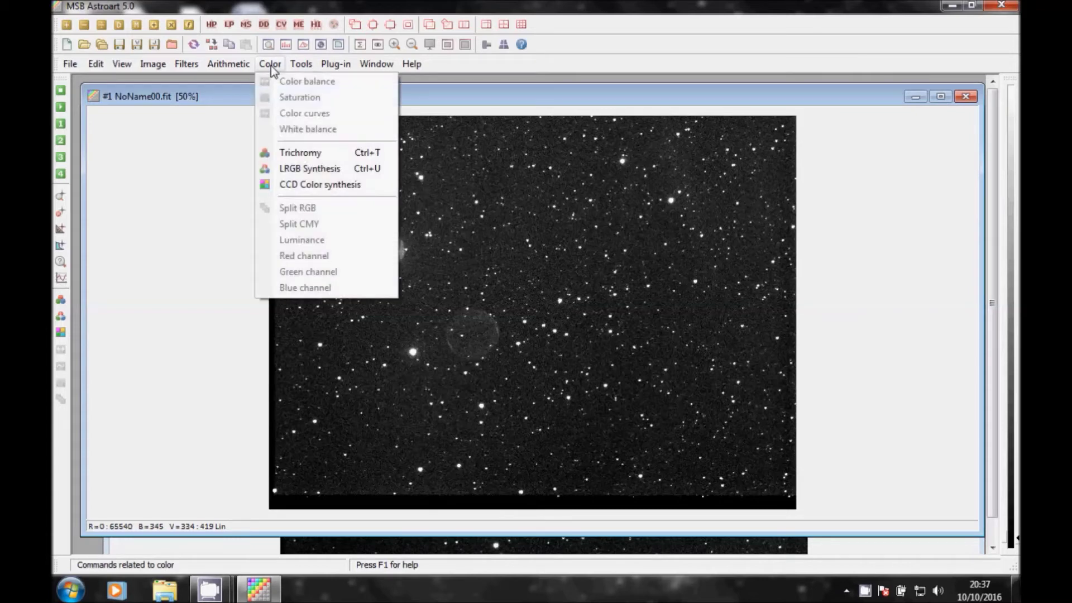
pyautogui.click(289, 154)
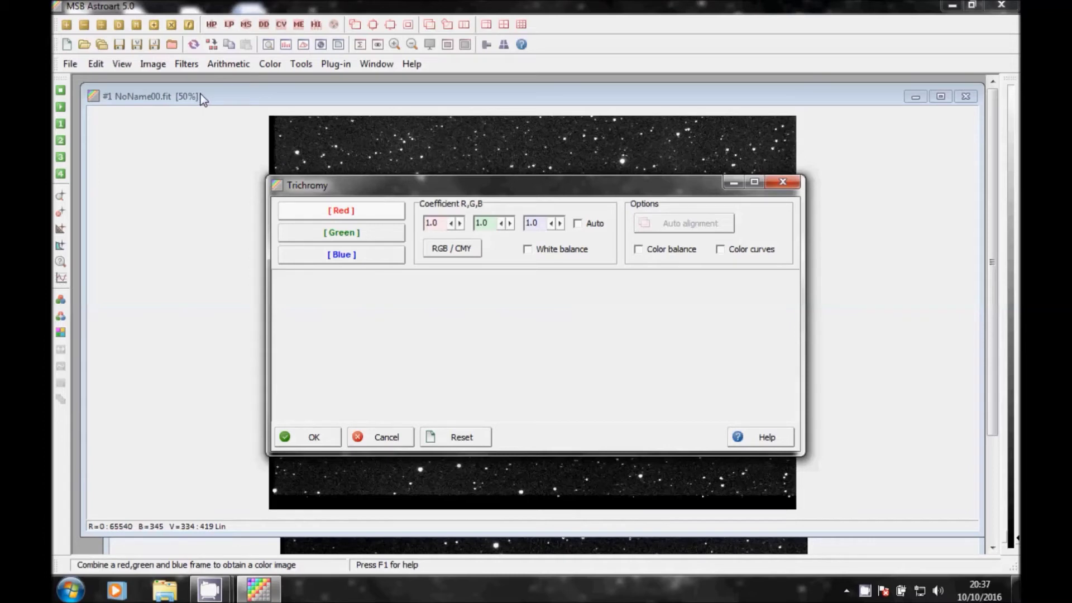
pyautogui.click(303, 210)
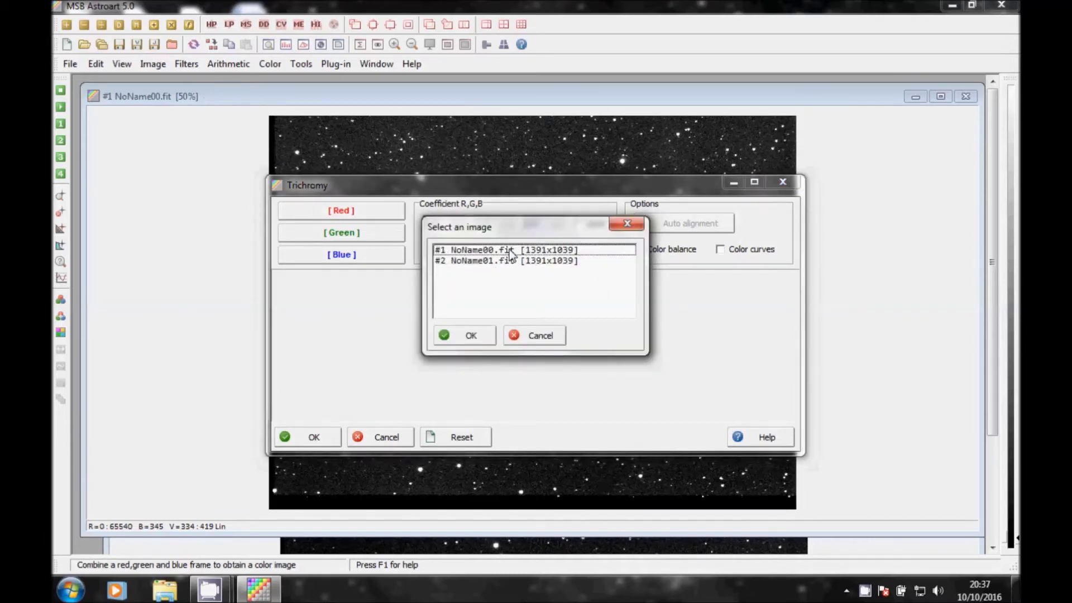
pyautogui.click(481, 251)
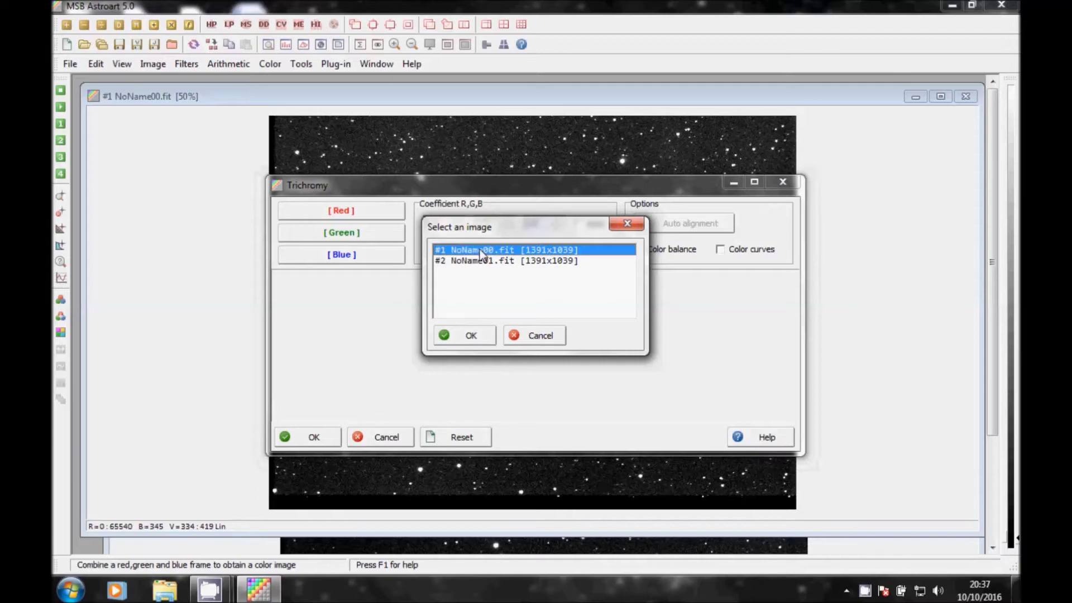
pyautogui.click(469, 336)
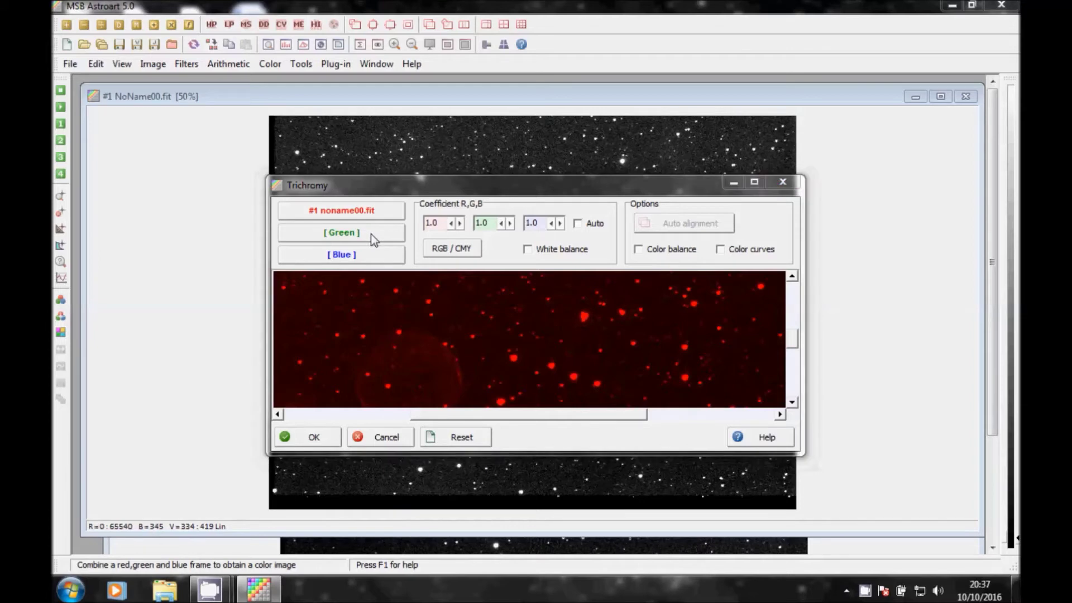
# Step: Assign NoName01.fit to both green and blue channels and maximize the Trichromy preview
pyautogui.click(371, 234)
pyautogui.click(463, 261)
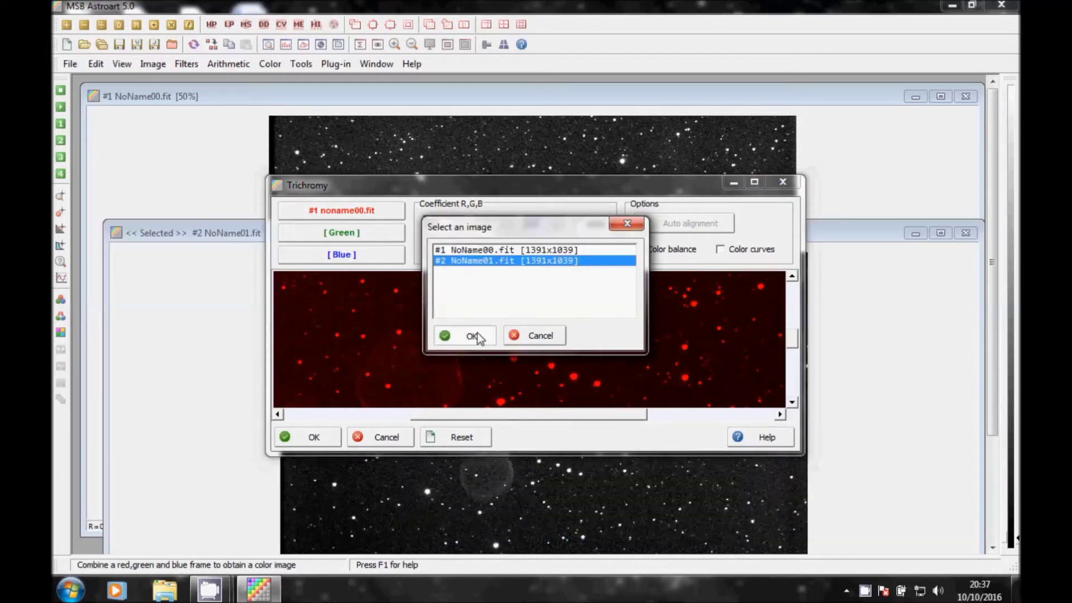
pyautogui.click(472, 336)
pyautogui.click(393, 256)
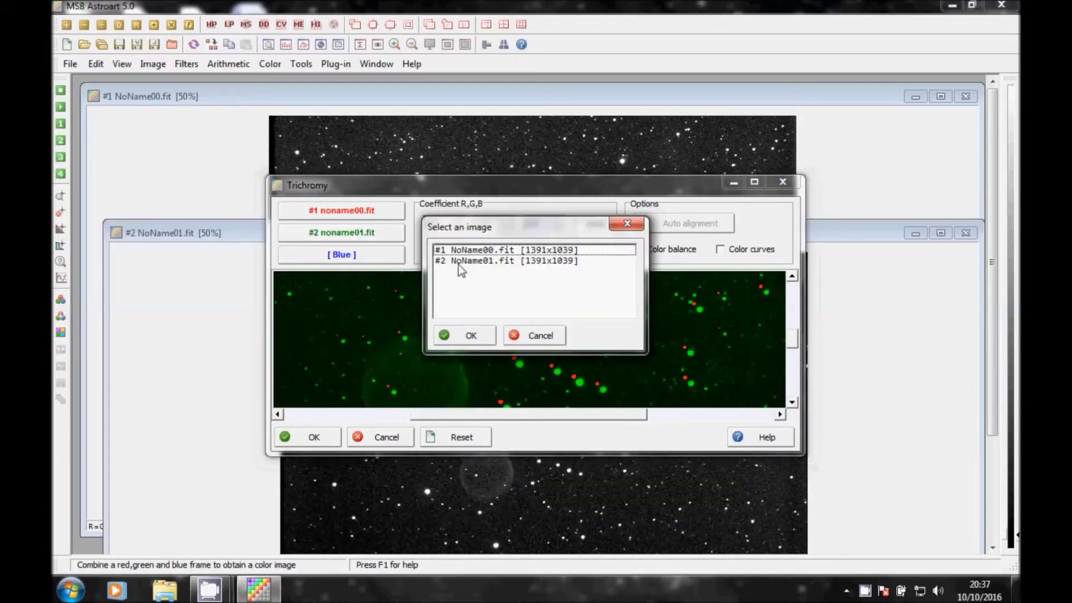
pyautogui.click(461, 260)
pyautogui.click(469, 338)
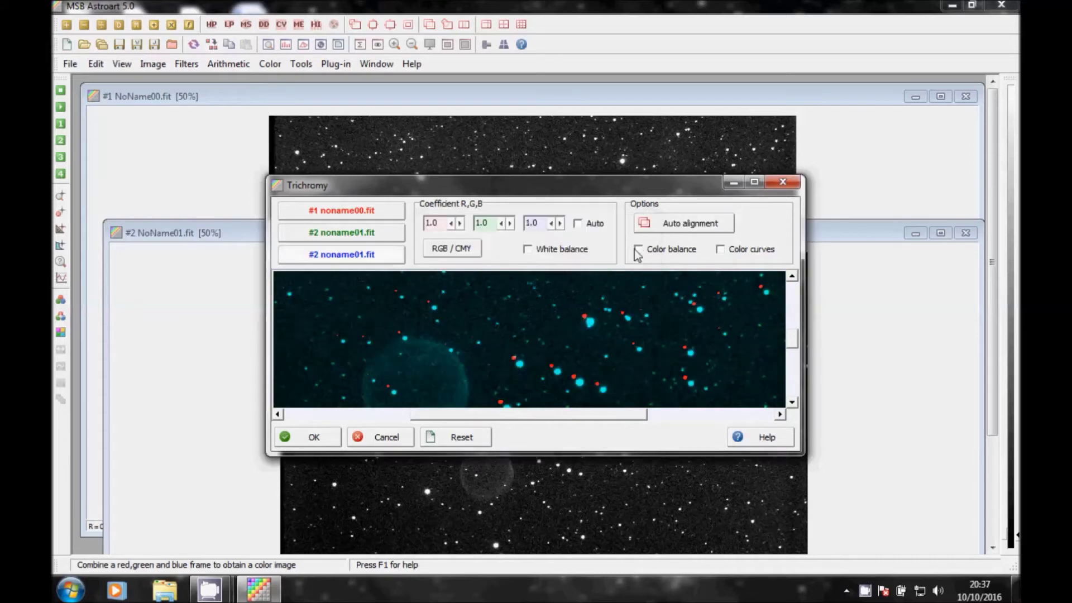
pyautogui.click(755, 182)
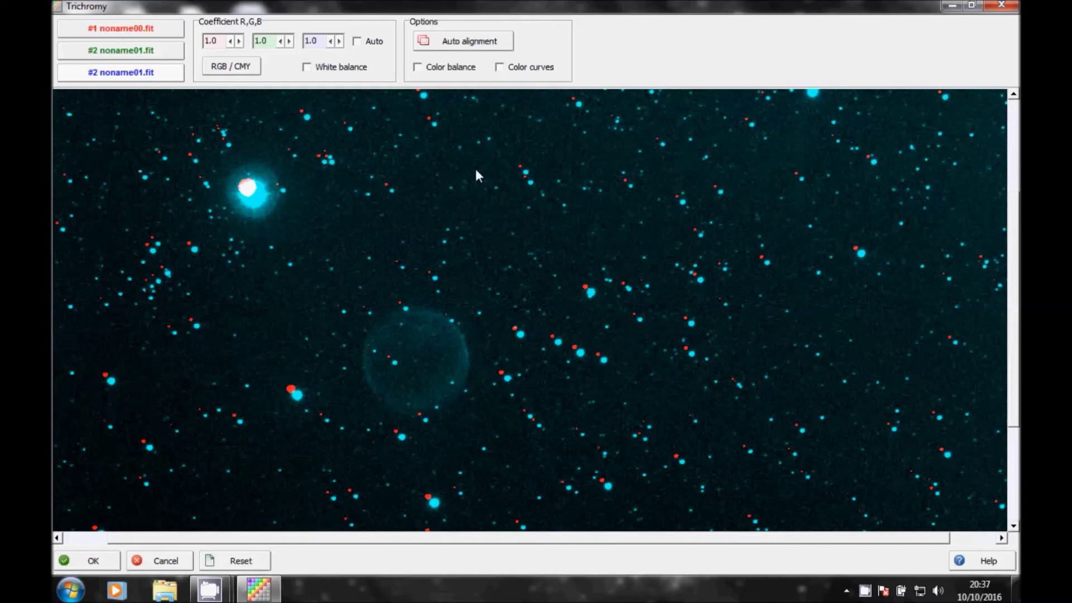
# Step: Enable white balance with automatic coefficients and try Auto alignment of the red channel
pyautogui.click(483, 41)
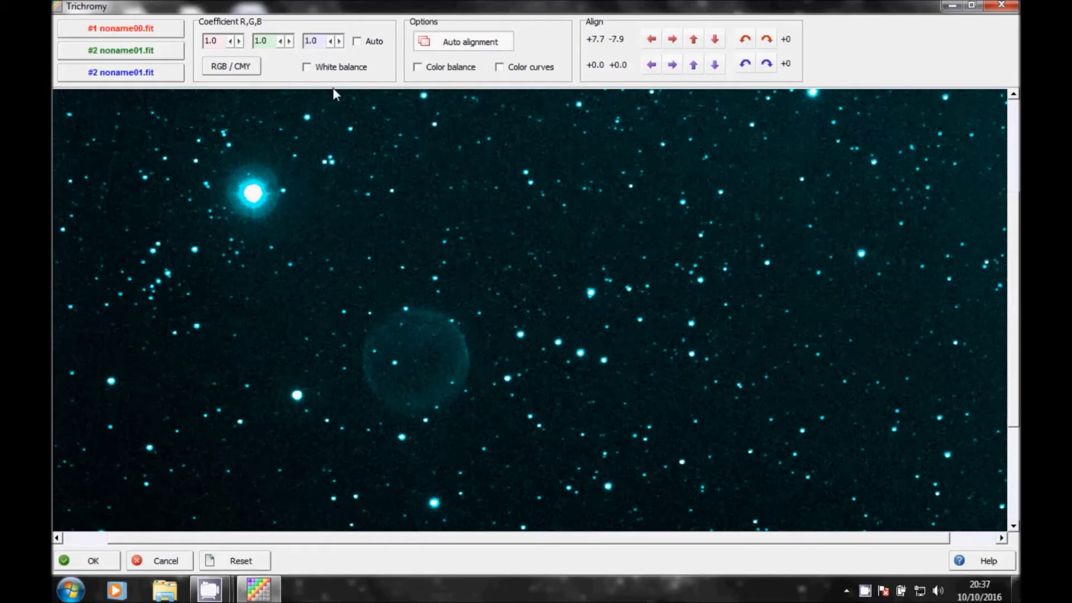
pyautogui.click(307, 67)
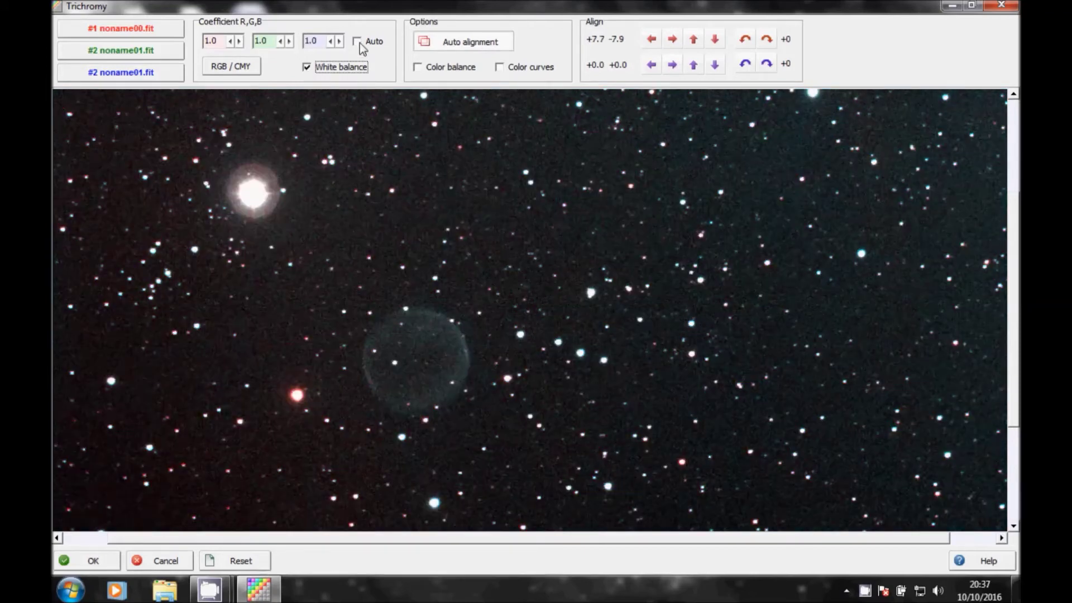
pyautogui.click(357, 41)
pyautogui.click(506, 42)
pyautogui.click(505, 42)
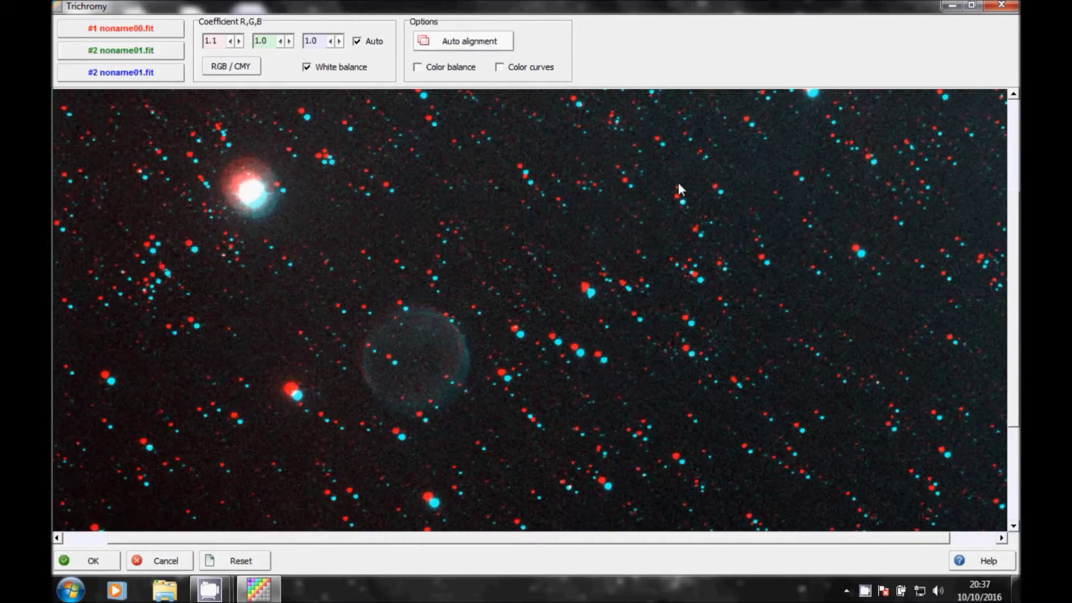
pyautogui.click(497, 47)
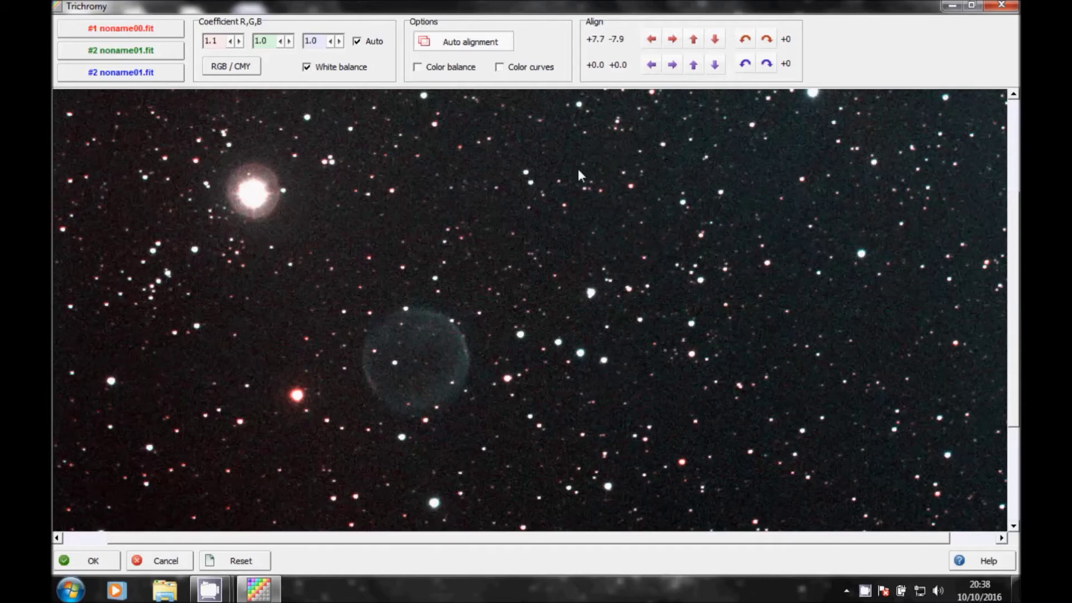
# Step: Test blue-left and red-right channel offsets, then auto-realign red to +7.7, -7.9
pyautogui.click(651, 66)
pyautogui.click(651, 66)
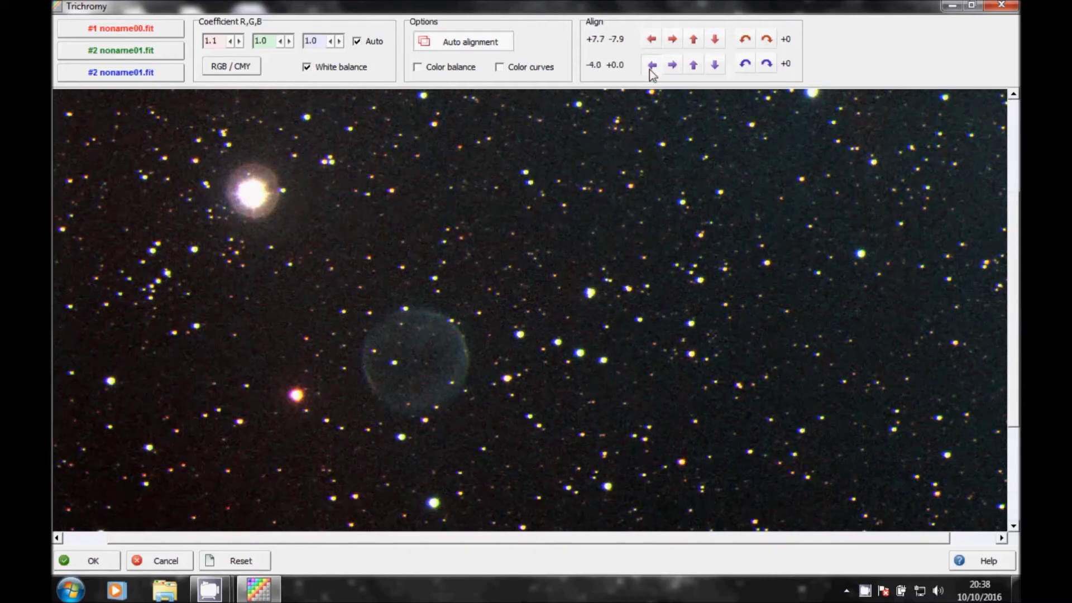
pyautogui.click(651, 66)
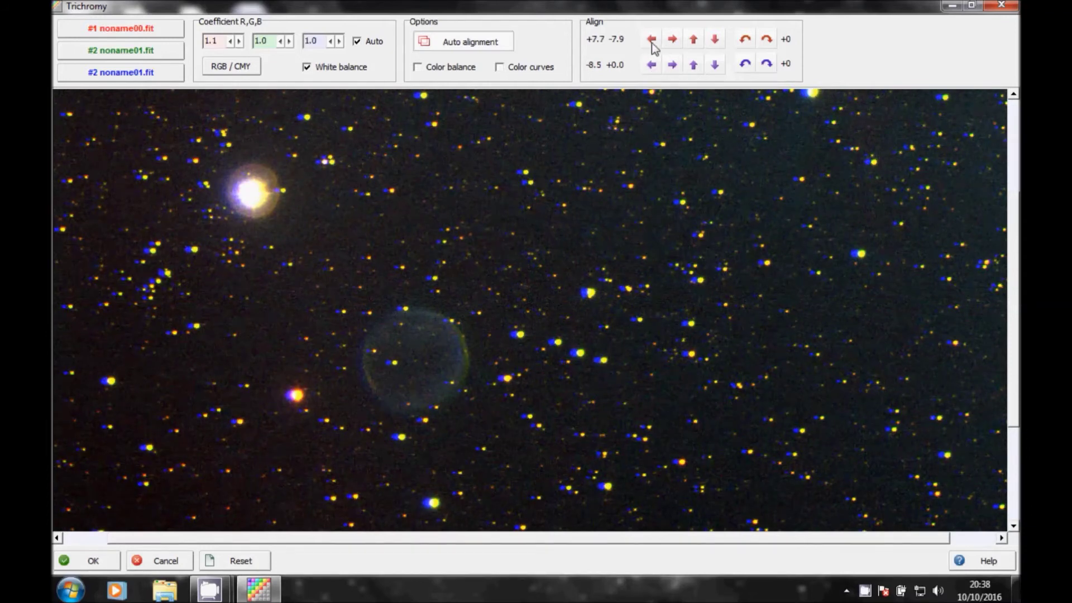
pyautogui.click(674, 43)
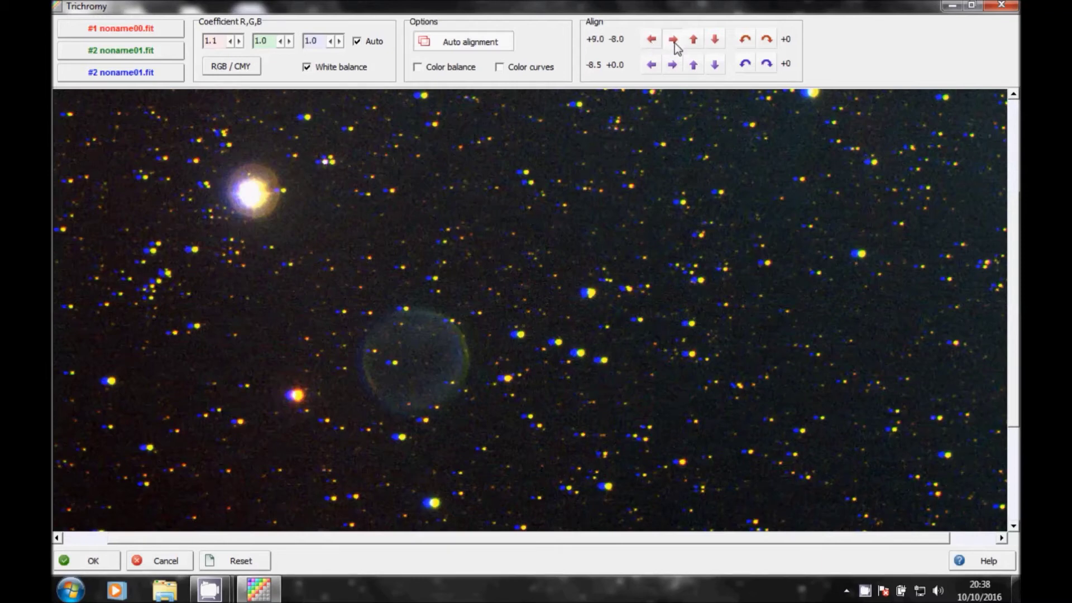
pyautogui.click(675, 43)
pyautogui.click(674, 44)
pyautogui.click(674, 43)
pyautogui.click(674, 40)
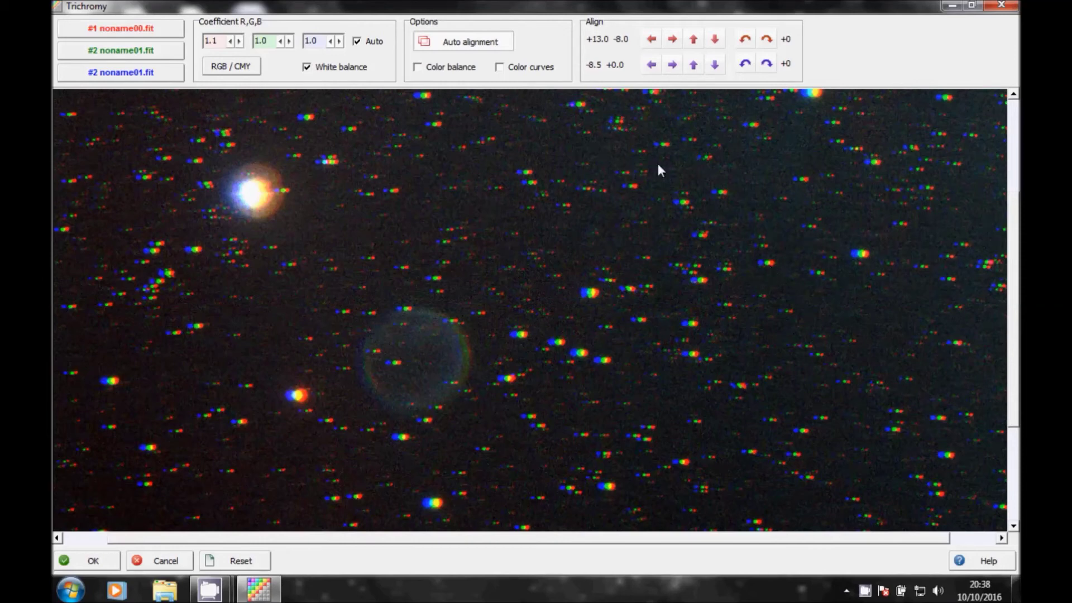
pyautogui.click(474, 44)
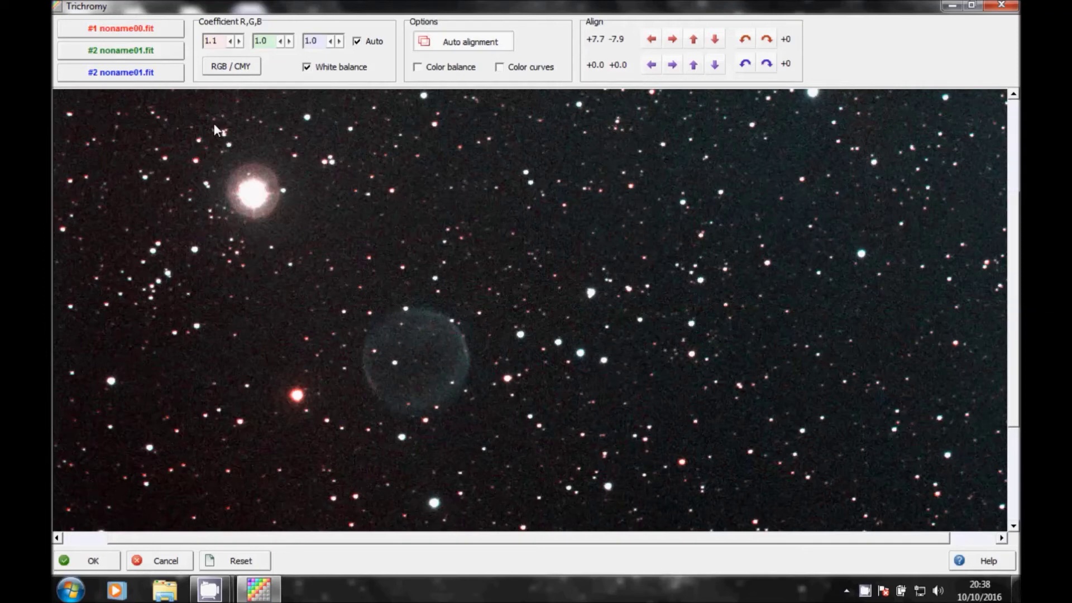
# Step: Preview CMY then RGB colours, and set the red coefficient to 1.05
pyautogui.click(250, 71)
pyautogui.click(251, 70)
pyautogui.click(239, 41)
pyautogui.click(240, 41)
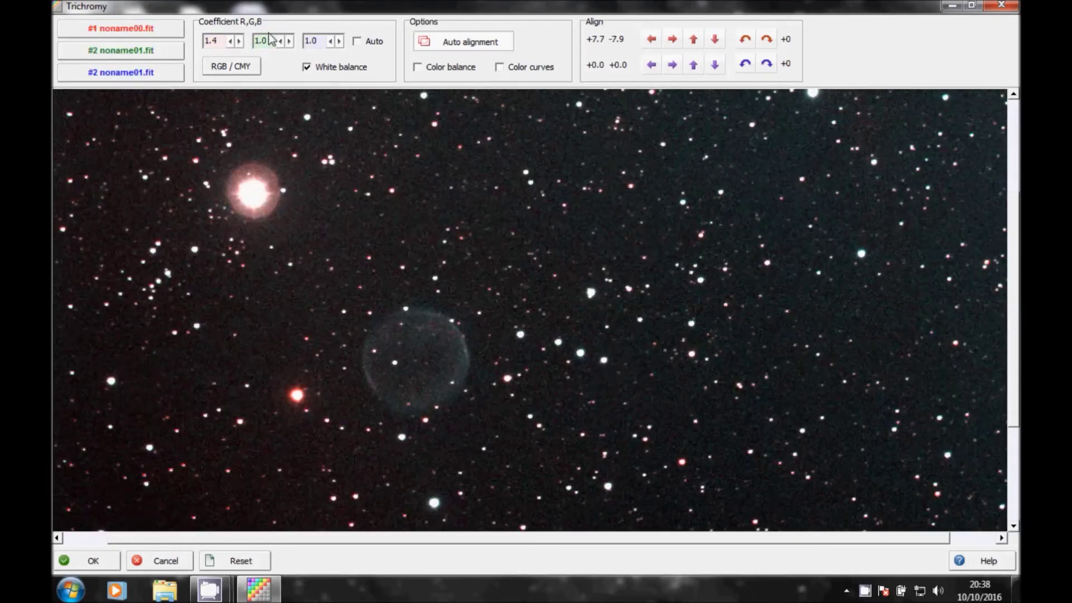
pyautogui.click(231, 41)
pyautogui.click(232, 41)
pyautogui.click(232, 41)
pyautogui.click(231, 41)
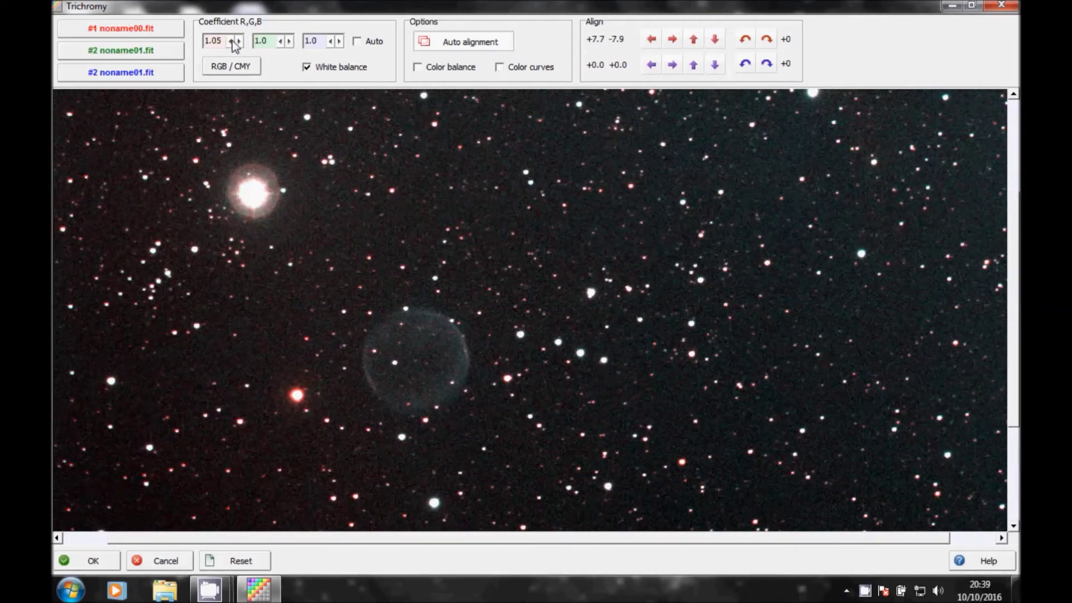
# Step: Settle the green coefficient at 1.0 and raise the blue coefficient to 1.3
pyautogui.click(290, 41)
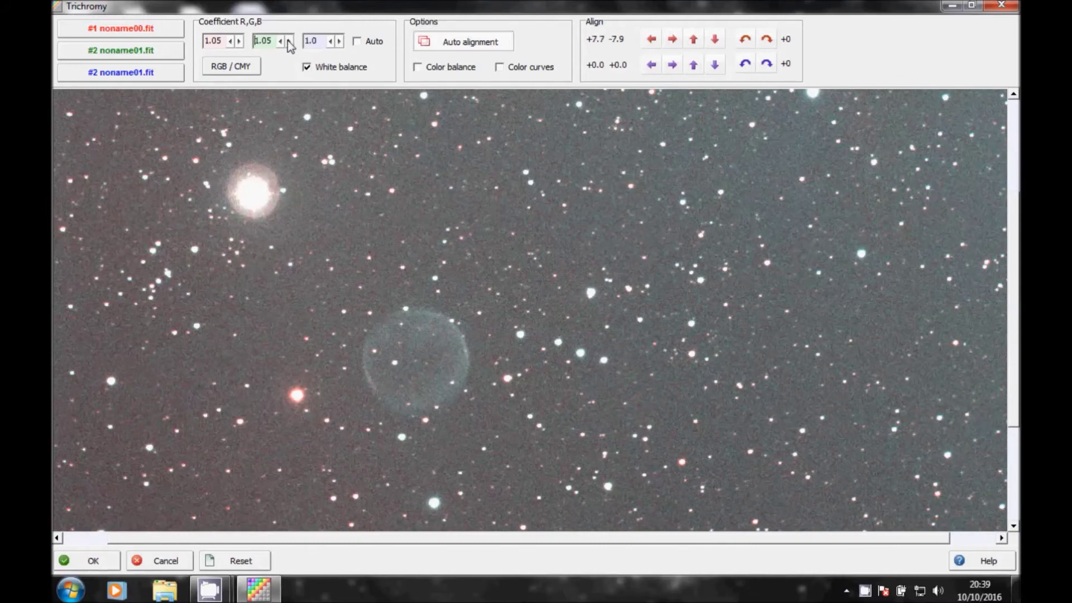
pyautogui.click(280, 41)
pyautogui.click(280, 41)
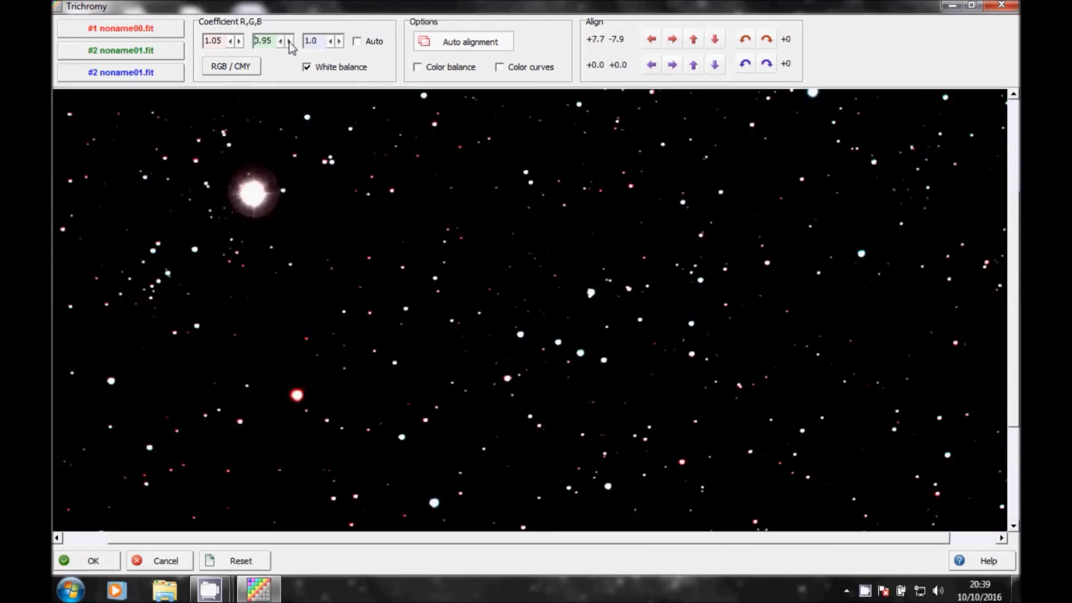
pyautogui.click(290, 41)
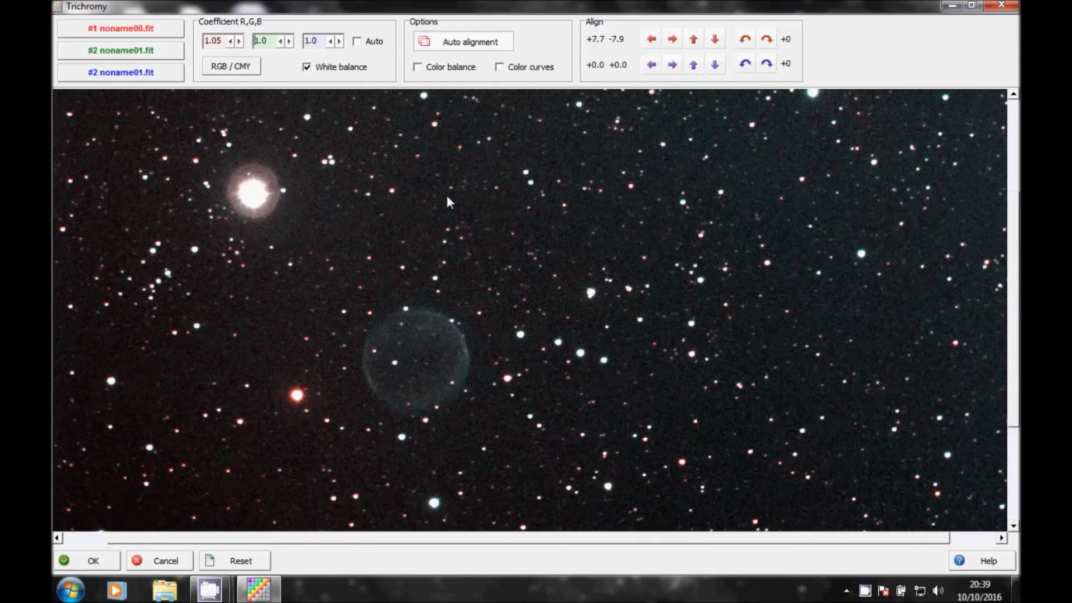
pyautogui.click(288, 41)
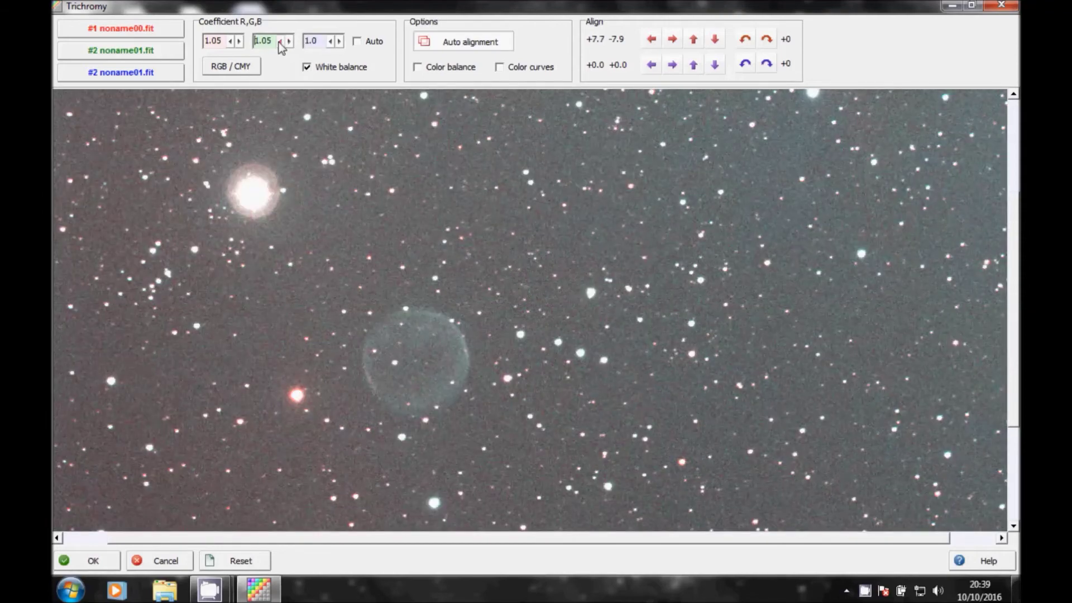
pyautogui.click(279, 42)
pyautogui.click(280, 42)
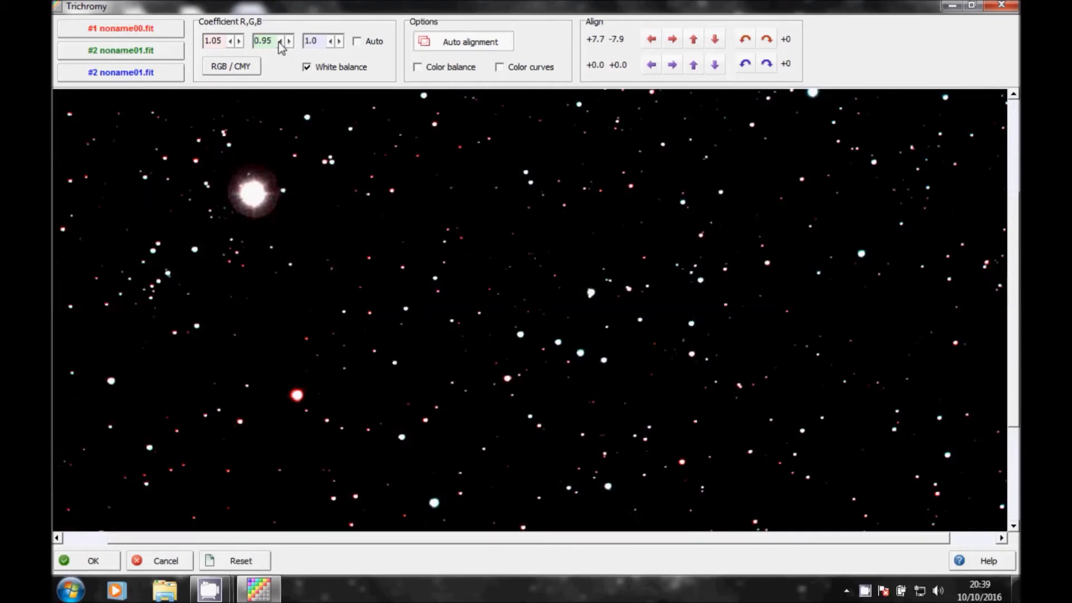
pyautogui.click(289, 41)
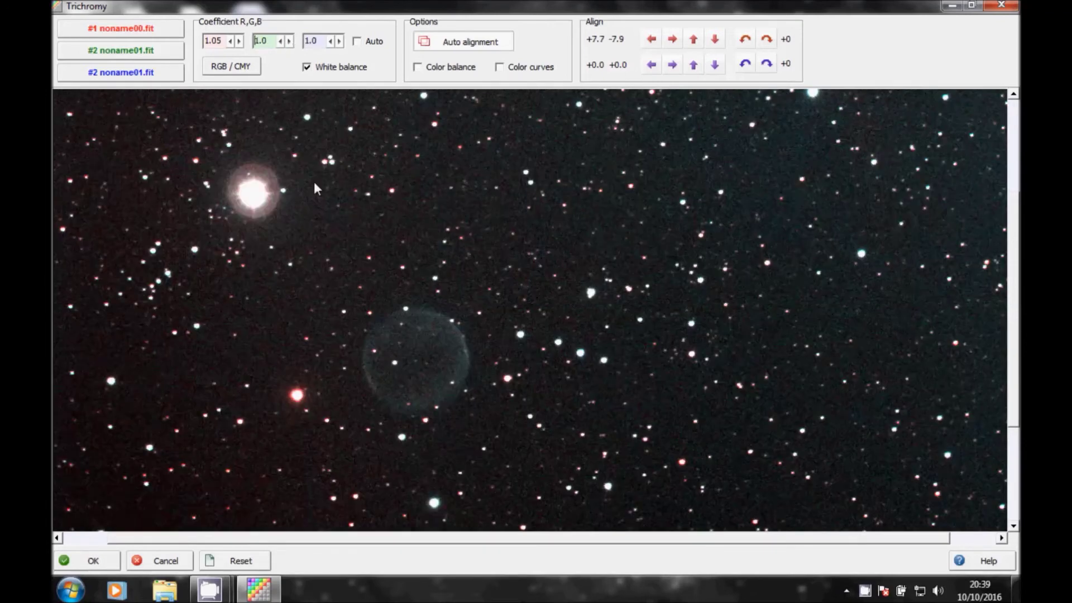
pyautogui.click(339, 41)
pyautogui.click(340, 41)
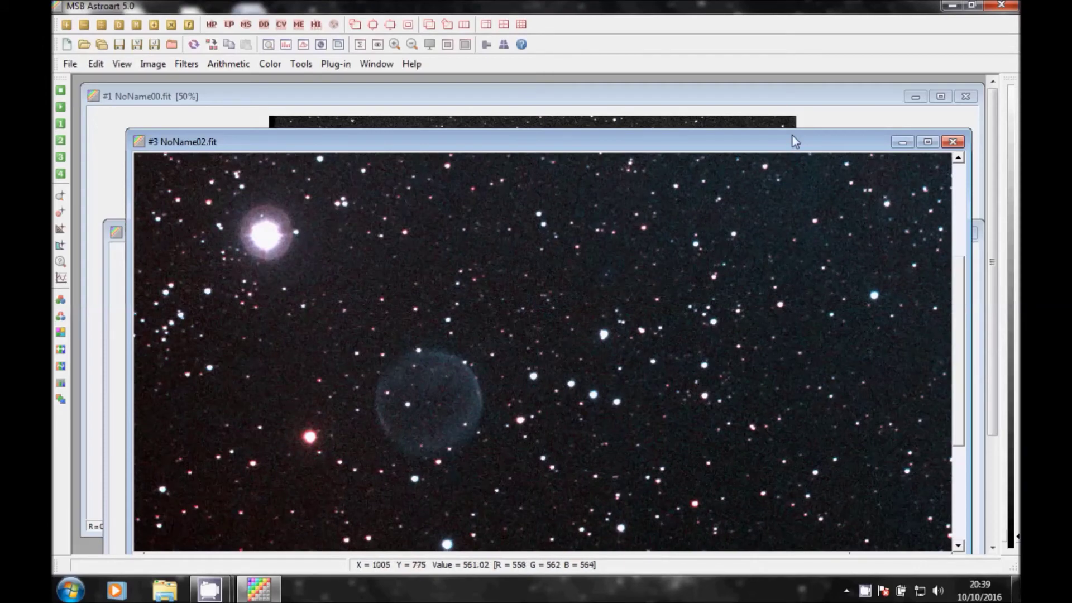
# Step: Maximize the NoName02.fit window and zoom out to 50% to see the whole frame
pyautogui.click(927, 142)
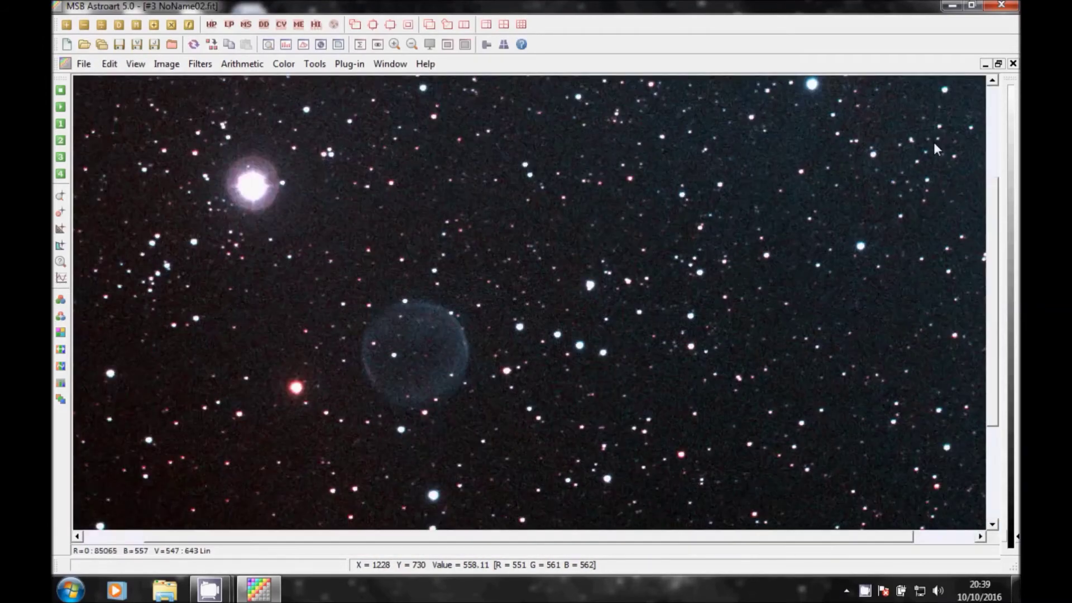
pyautogui.click(412, 45)
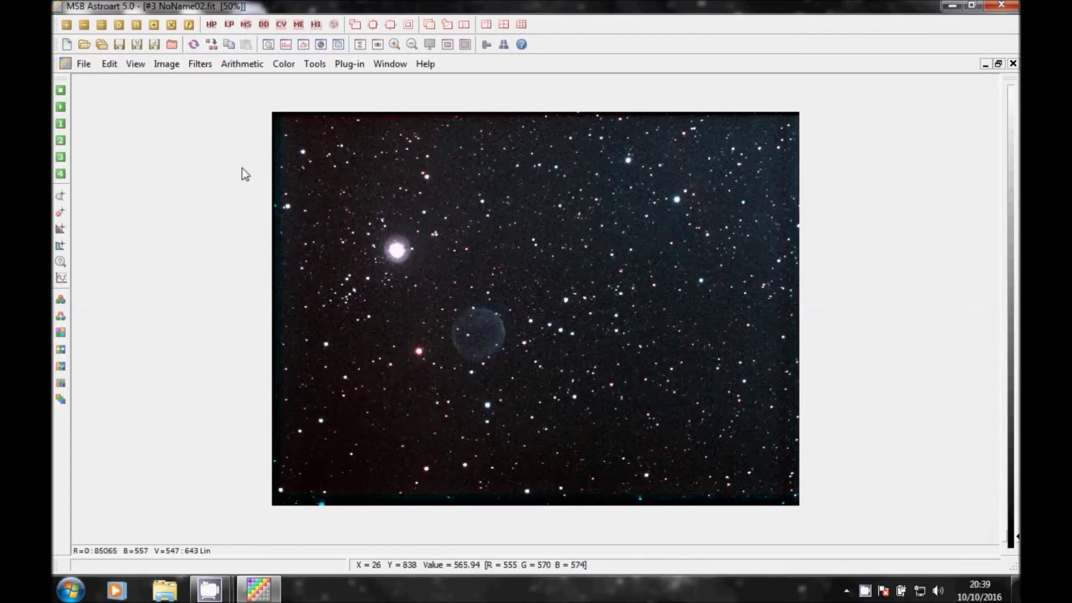
# Step: Apply Adaptive (subtract) gradient removal to NoName02.fit, moving the progress box aside
pyautogui.click(199, 64)
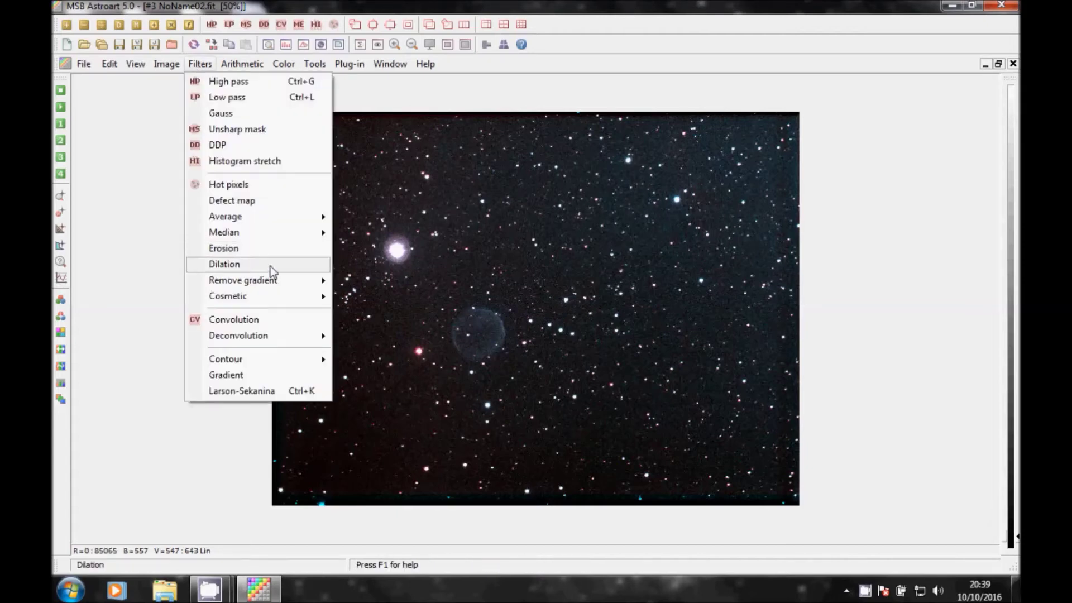
pyautogui.moveTo(278, 283)
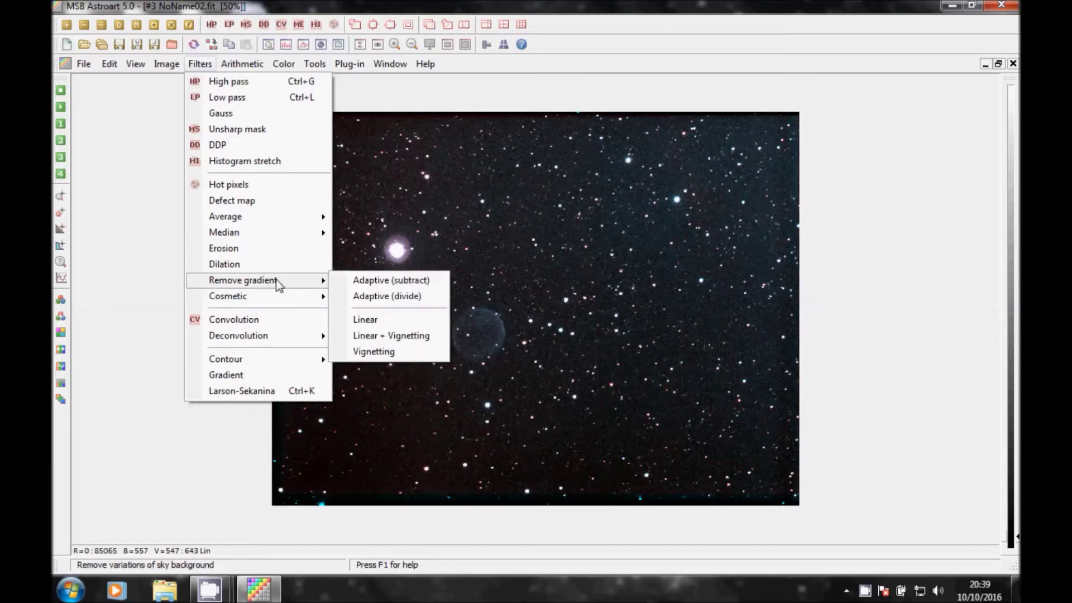
pyautogui.click(350, 284)
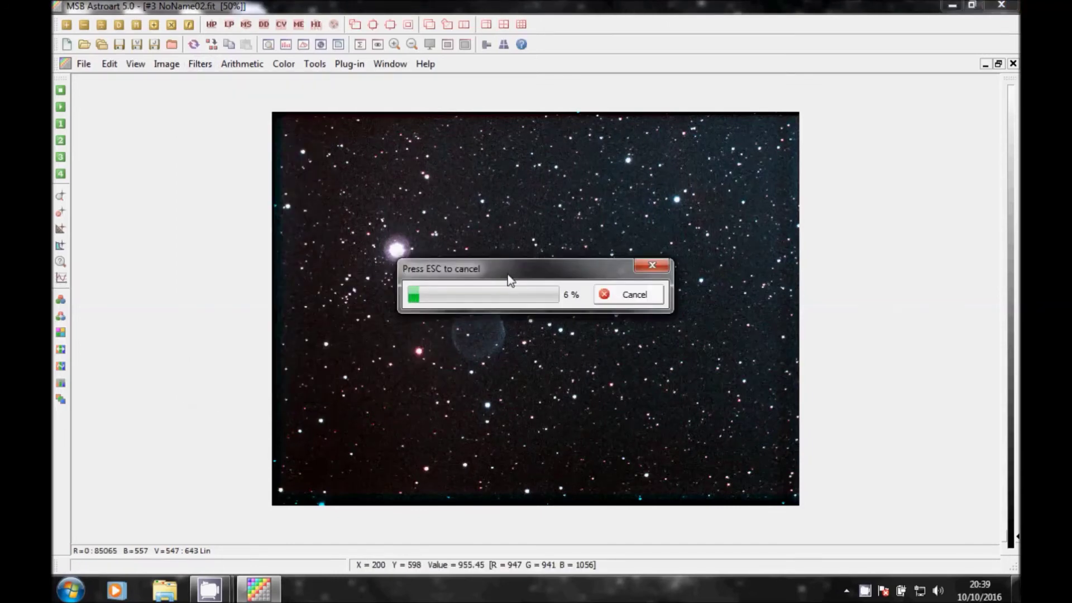
pyautogui.moveTo(521, 266); pyautogui.dragTo(755, 51)
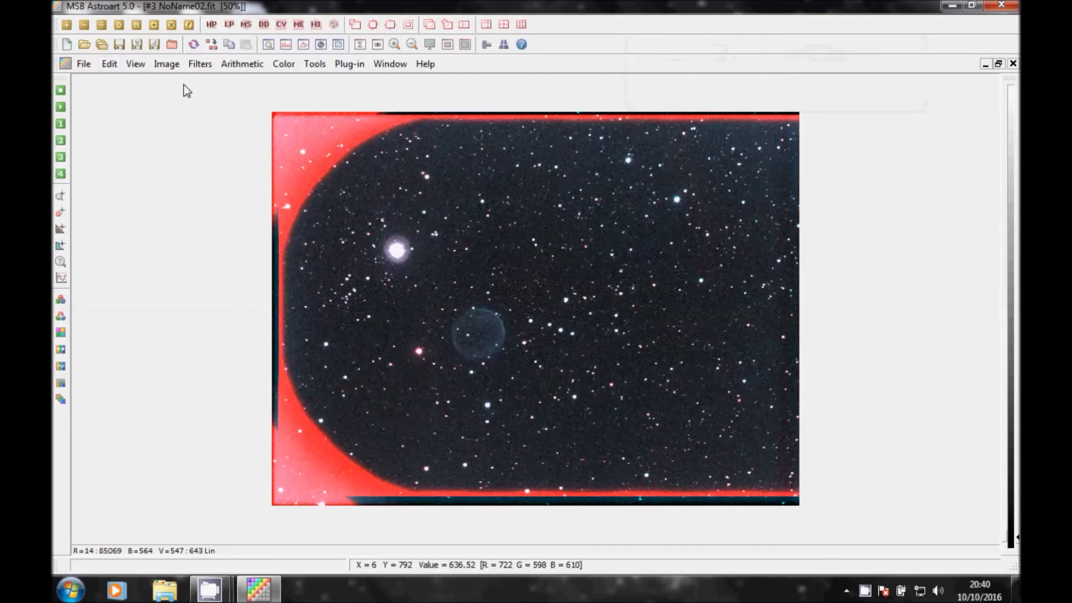
# Step: Undo the subtractive removal, try Adaptive (divide) gradient removal, then undo that too
pyautogui.click(110, 65)
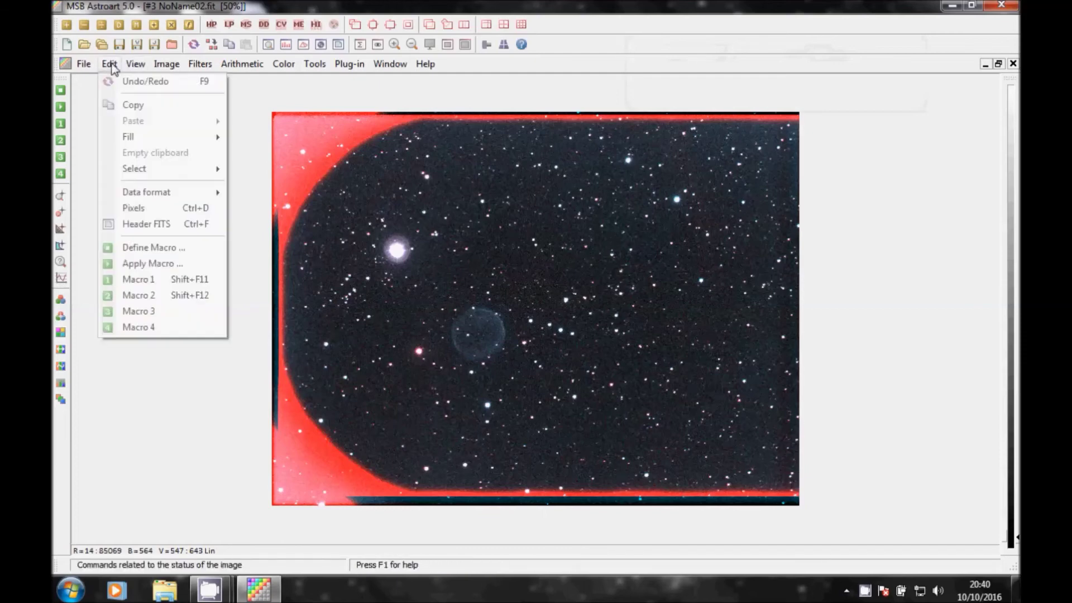
pyautogui.click(125, 82)
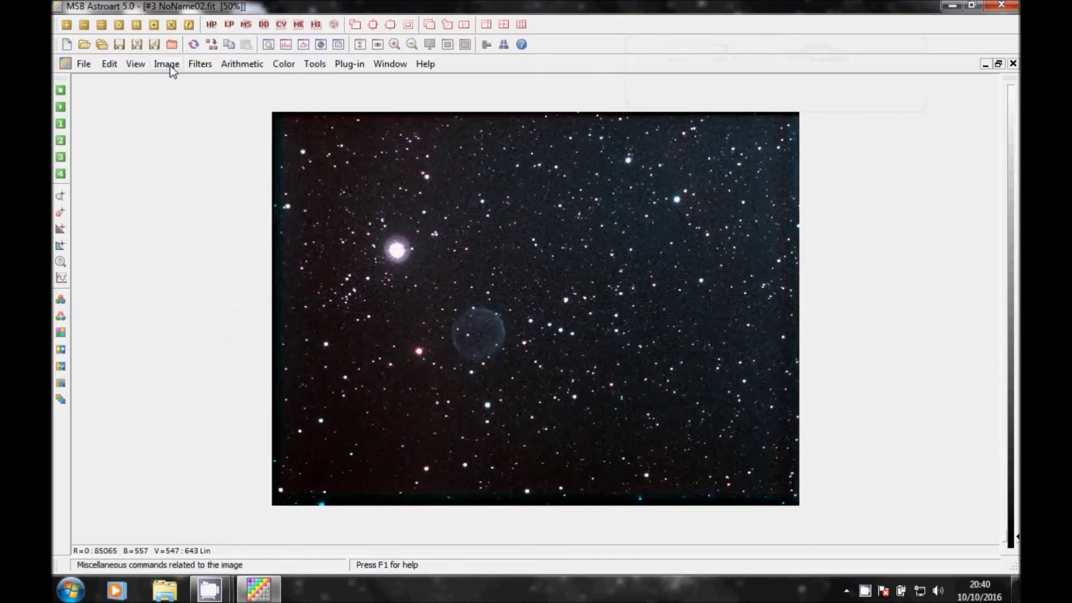
pyautogui.click(194, 65)
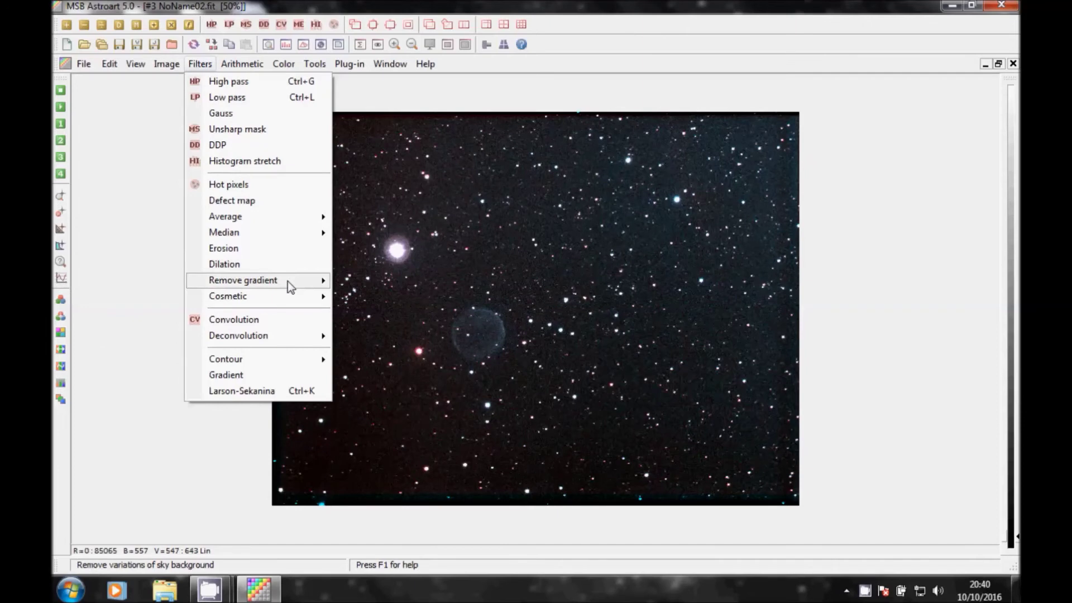
pyautogui.moveTo(287, 281)
pyautogui.click(365, 296)
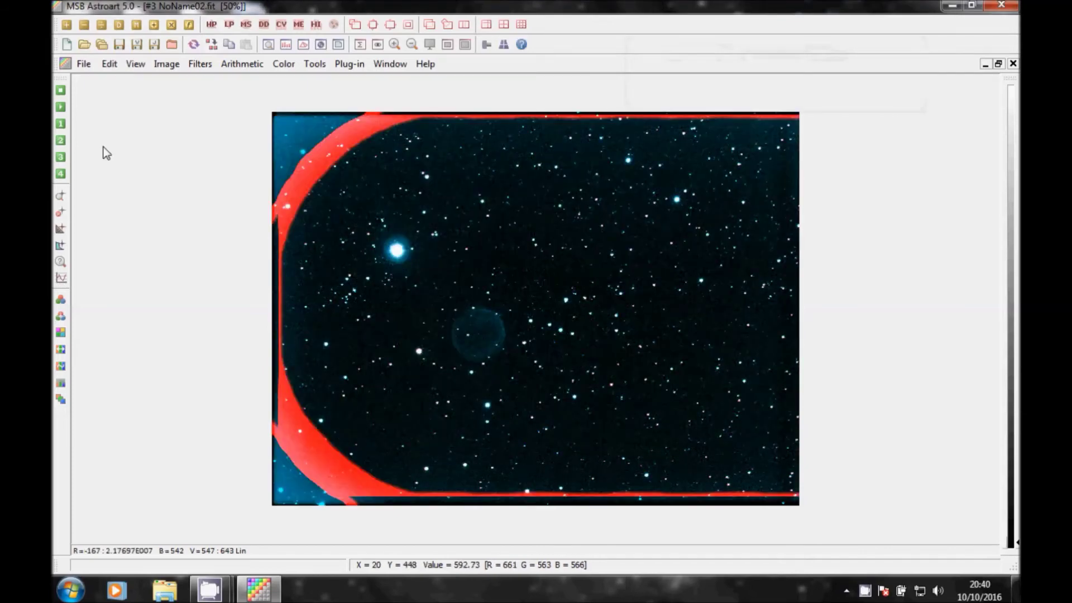
pyautogui.click(107, 66)
pyautogui.click(126, 78)
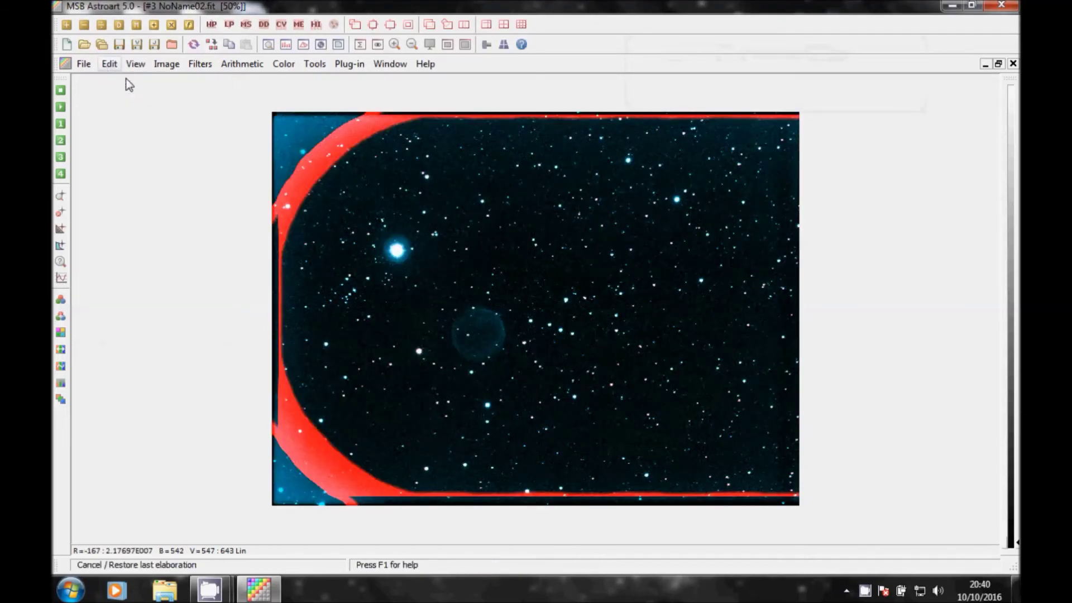
# Step: Apply Linear gradient removal to the Abell 6 image
pyautogui.click(199, 65)
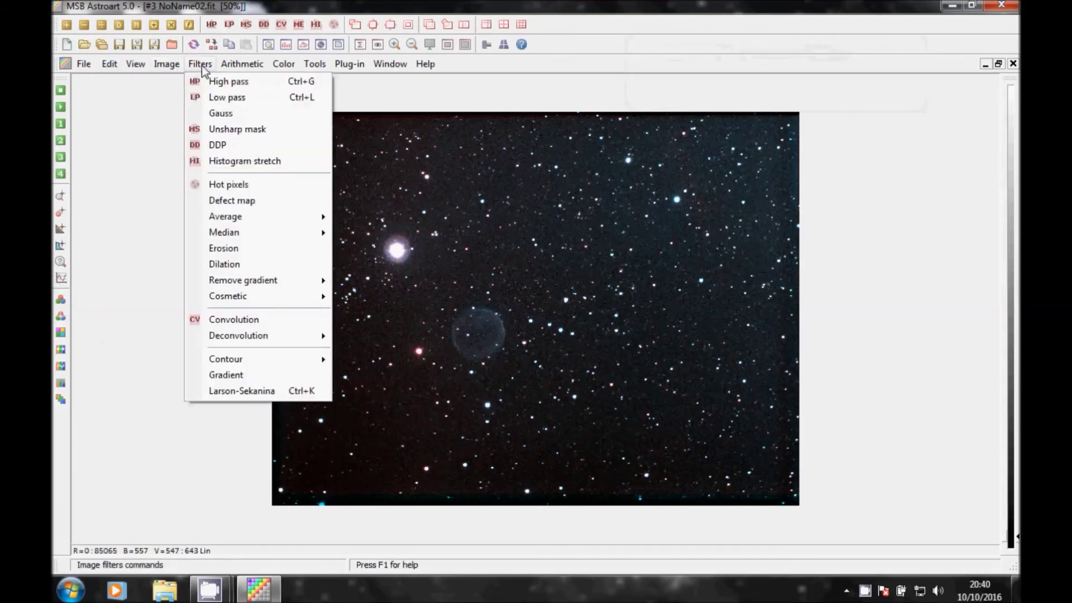
pyautogui.moveTo(299, 279)
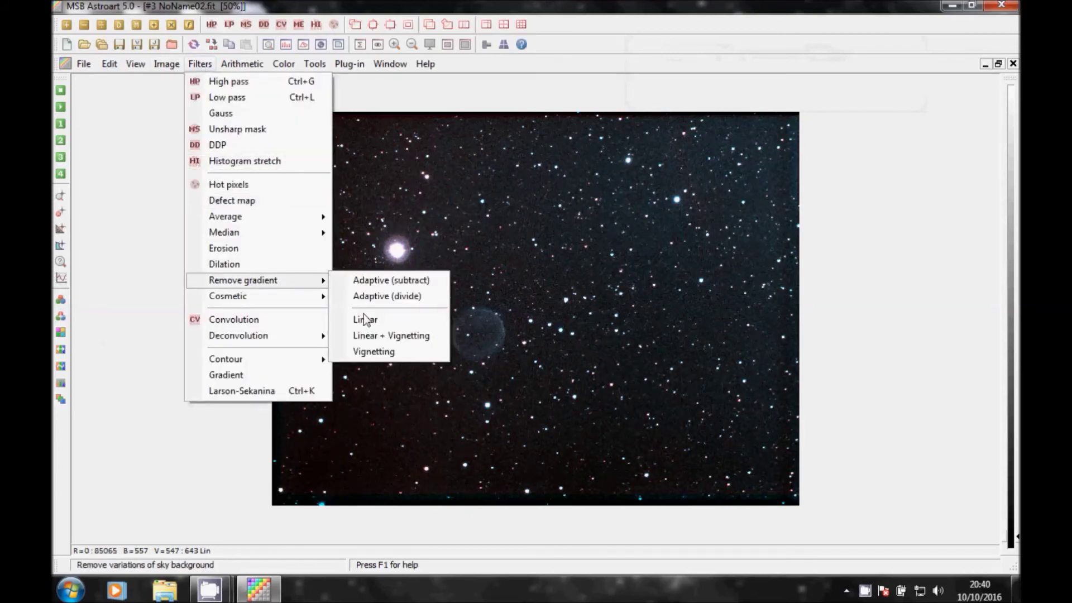
pyautogui.click(371, 322)
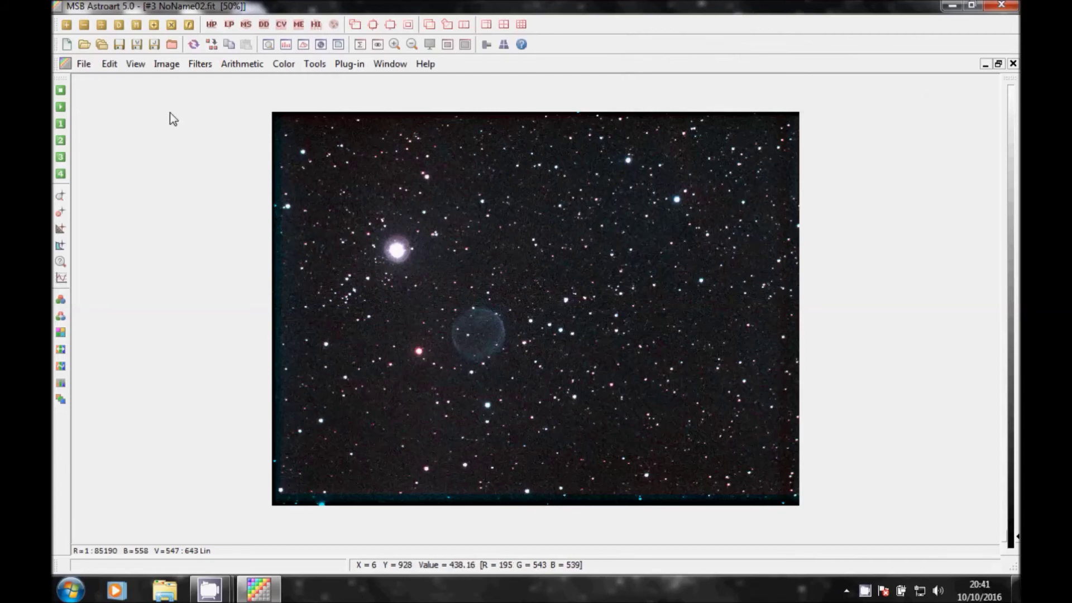
# Step: Compare against the uncorrected version with Undo/Redo, and inspect it zoomed in
pyautogui.click(109, 64)
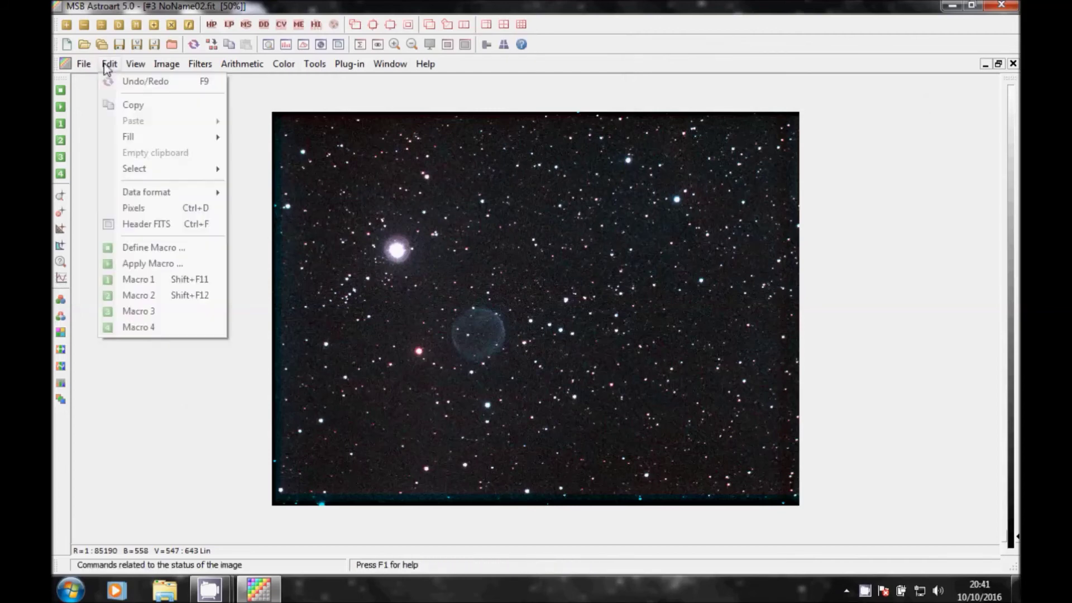
pyautogui.click(134, 82)
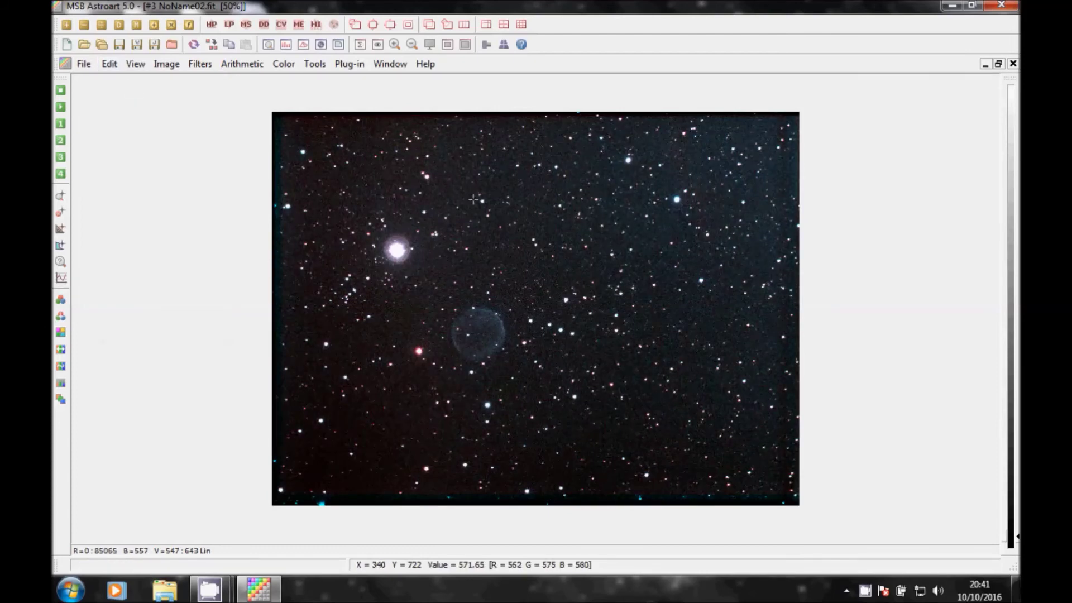
pyautogui.click(108, 66)
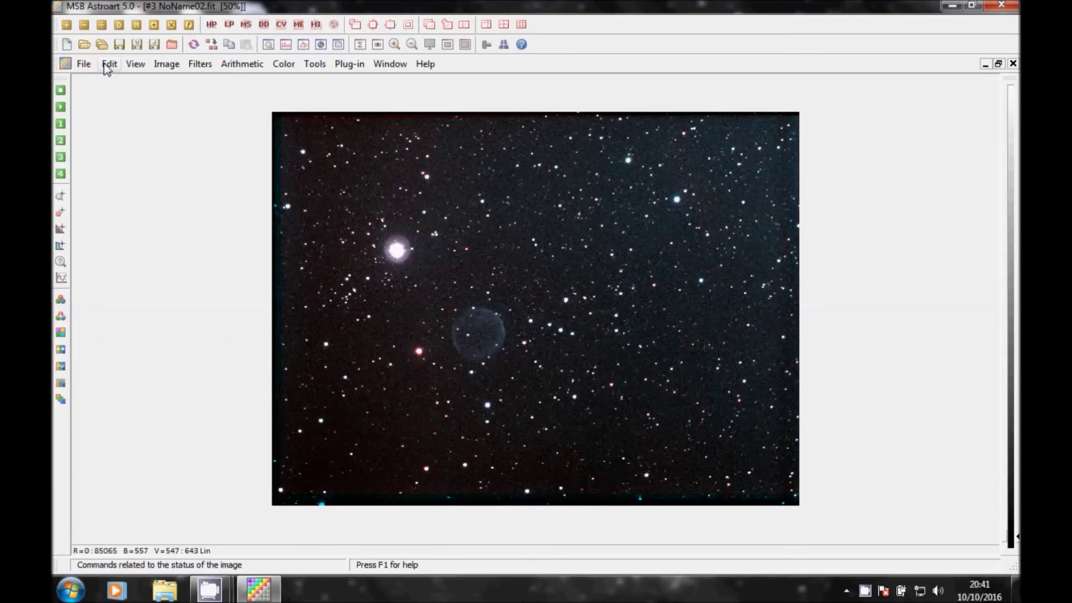
pyautogui.click(130, 83)
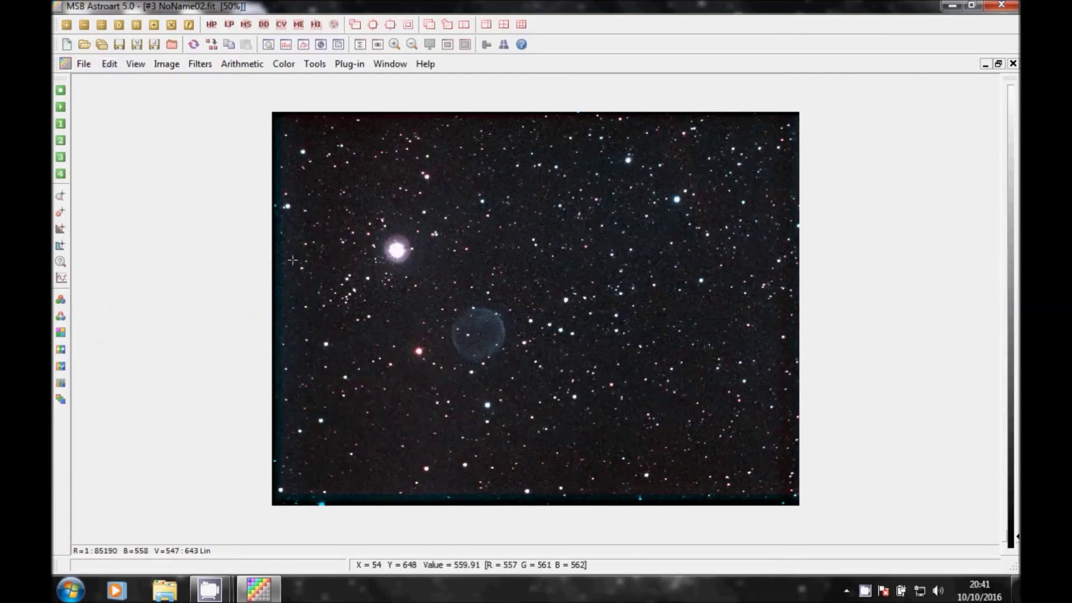
pyautogui.click(394, 46)
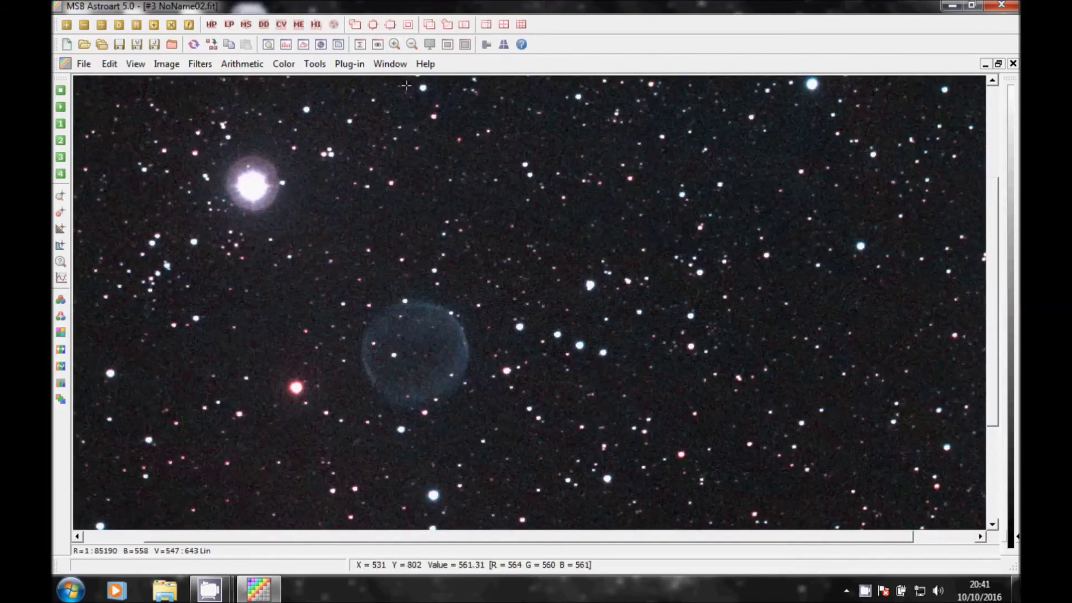
pyautogui.click(411, 45)
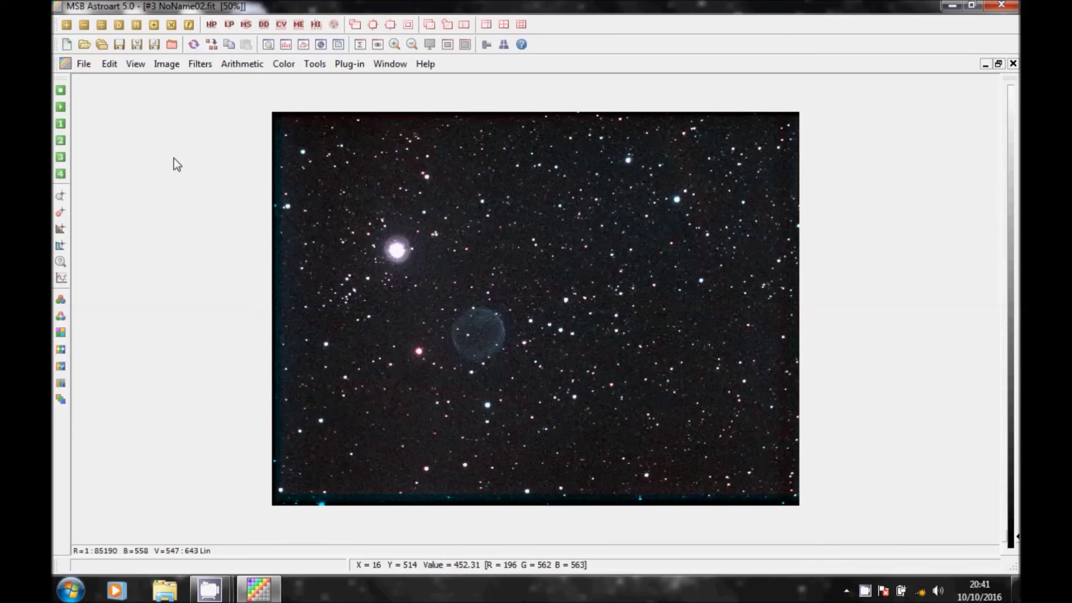
# Step: Open the histogram and raise the black level to darken the sky background
pyautogui.click(134, 65)
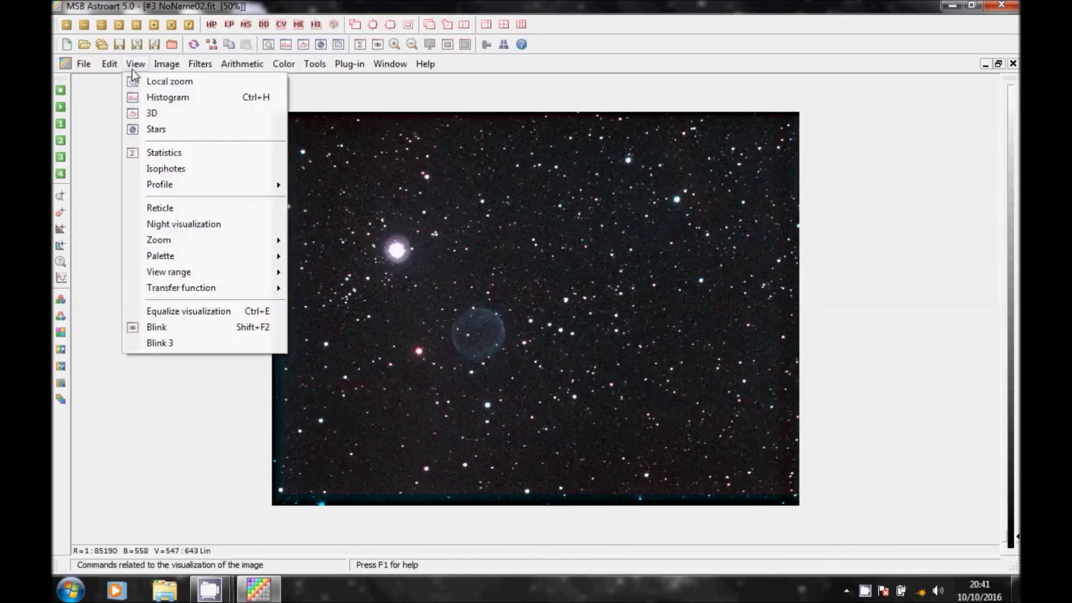
pyautogui.click(170, 99)
pyautogui.moveTo(250, 82); pyautogui.dragTo(105, 98)
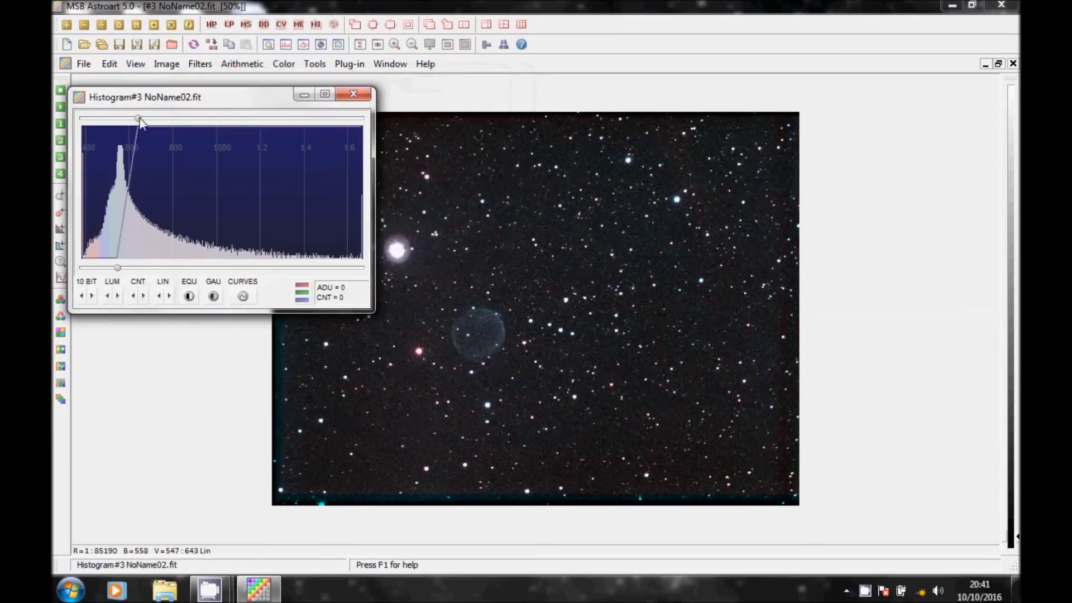
pyautogui.moveTo(138, 118); pyautogui.dragTo(155, 119)
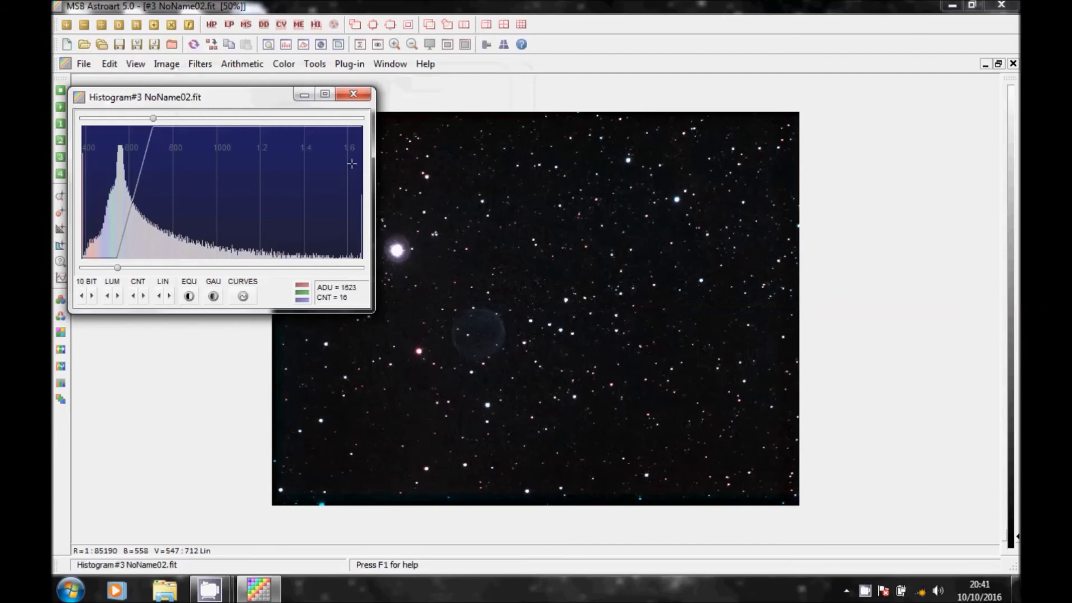
# Step: Check the result at 200%, fine-tune the stretch level, then close the histogram
pyautogui.click(393, 45)
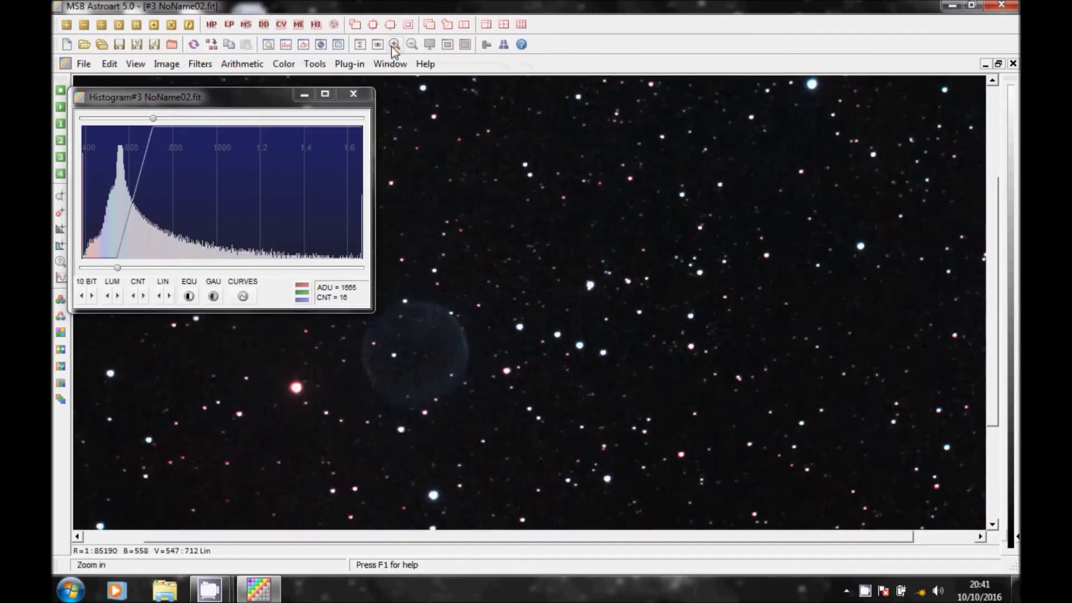
pyautogui.click(394, 44)
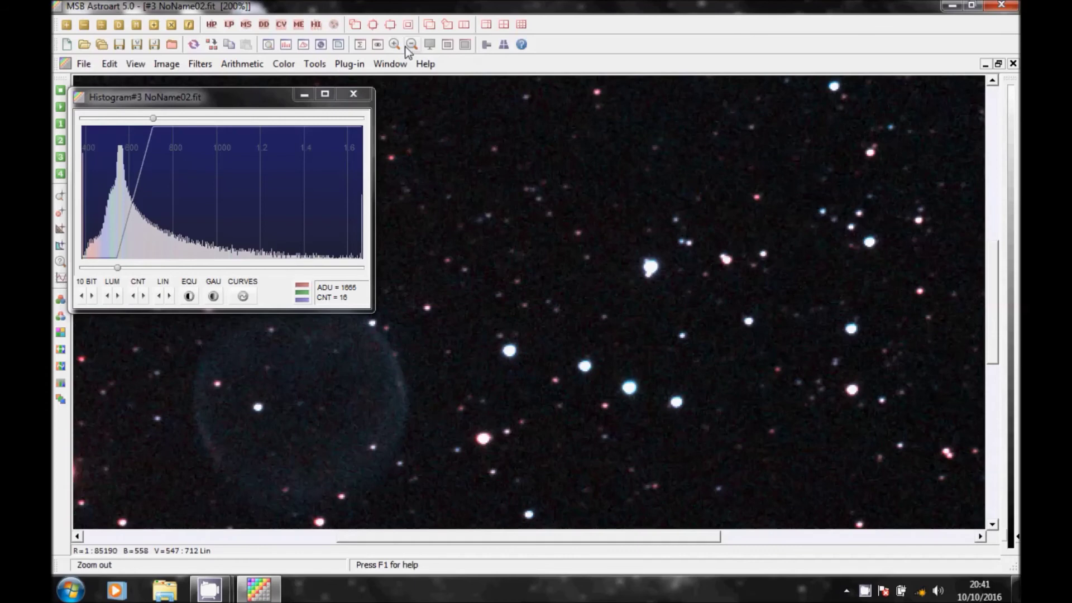
pyautogui.click(409, 46)
pyautogui.click(409, 46)
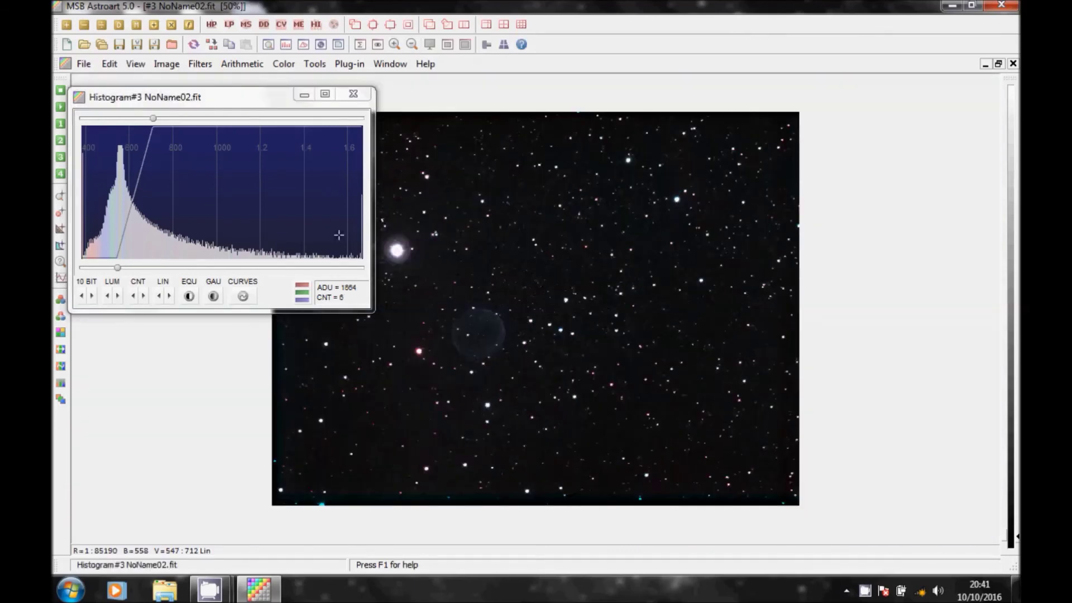
pyautogui.click(117, 269)
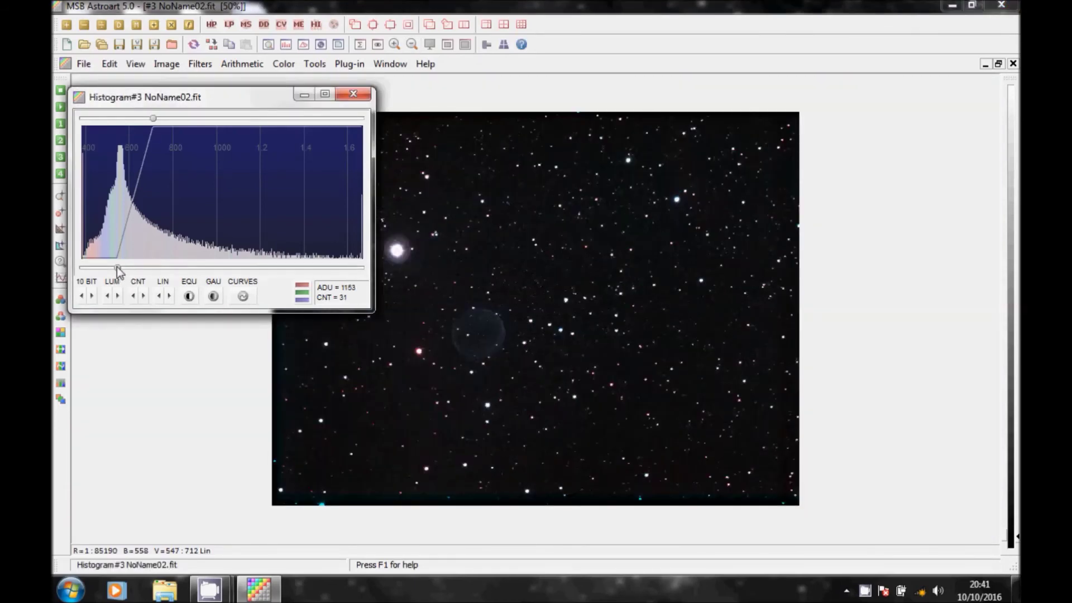
pyautogui.moveTo(117, 270); pyautogui.dragTo(116, 272)
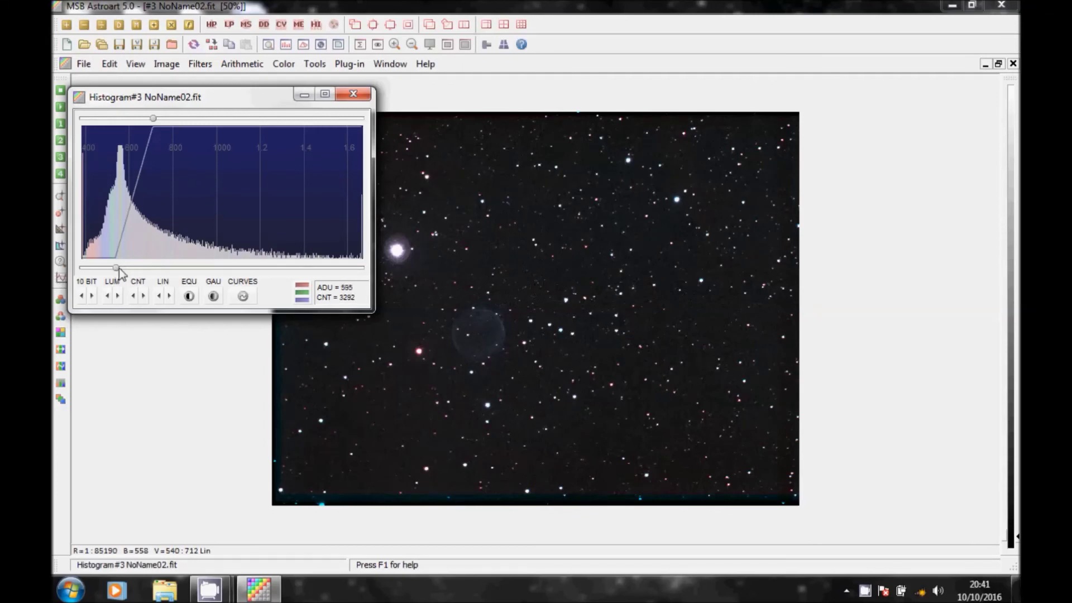
pyautogui.click(355, 93)
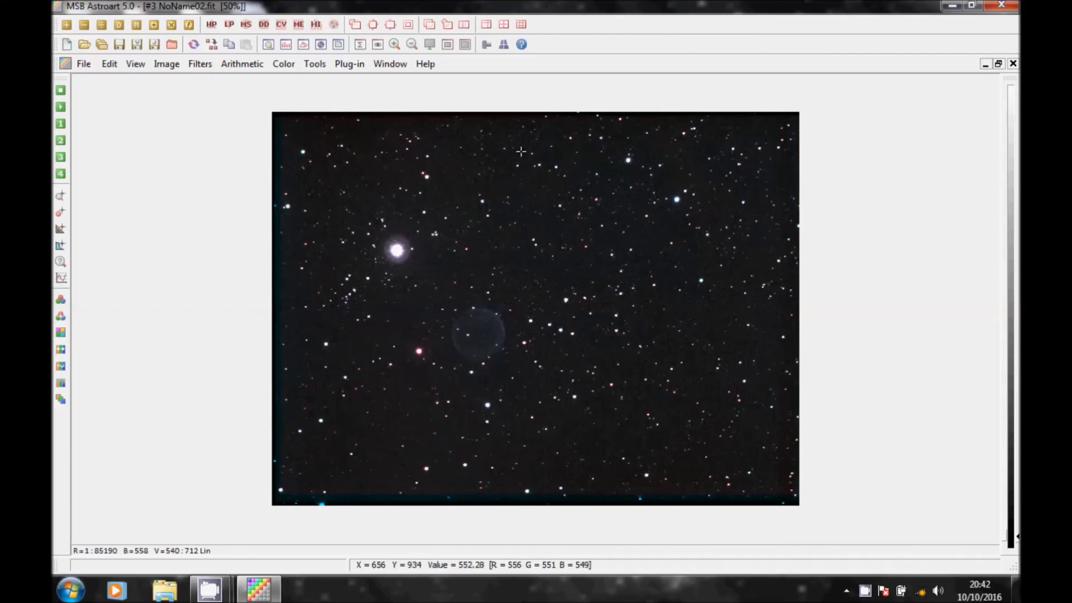
# Step: Crop to a rectangle just inside the dark borders, creating 1315 × 971 NoName03.fit
pyautogui.click(168, 64)
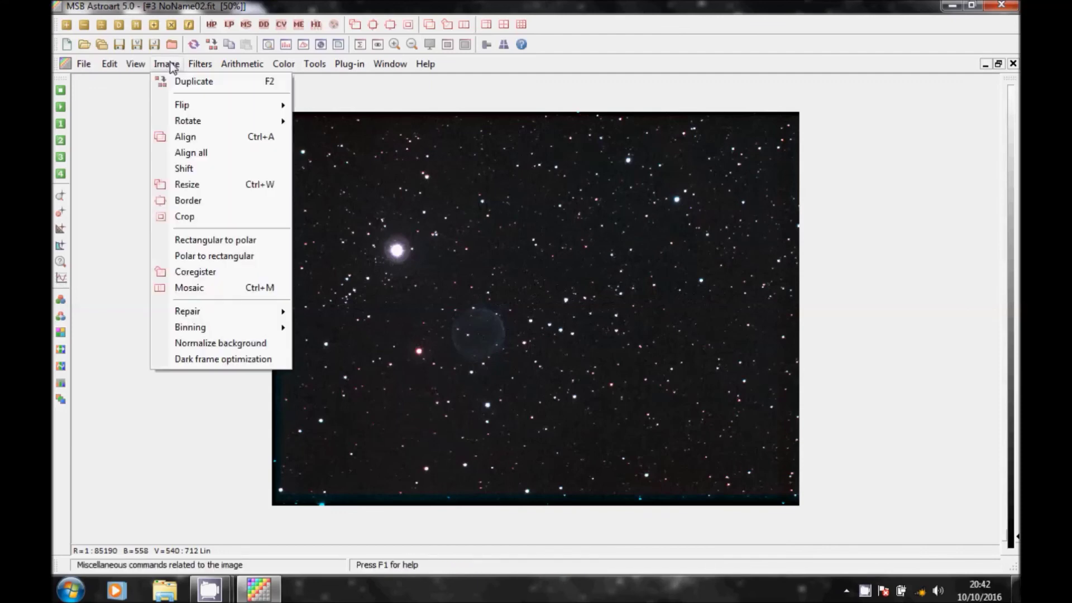
pyautogui.click(216, 218)
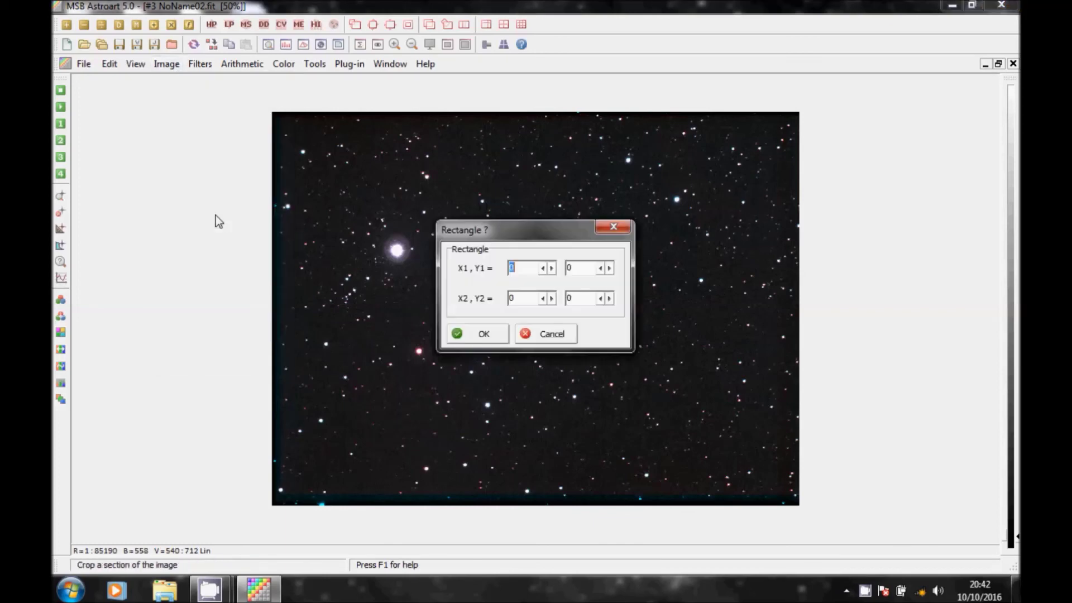
pyautogui.click(467, 338)
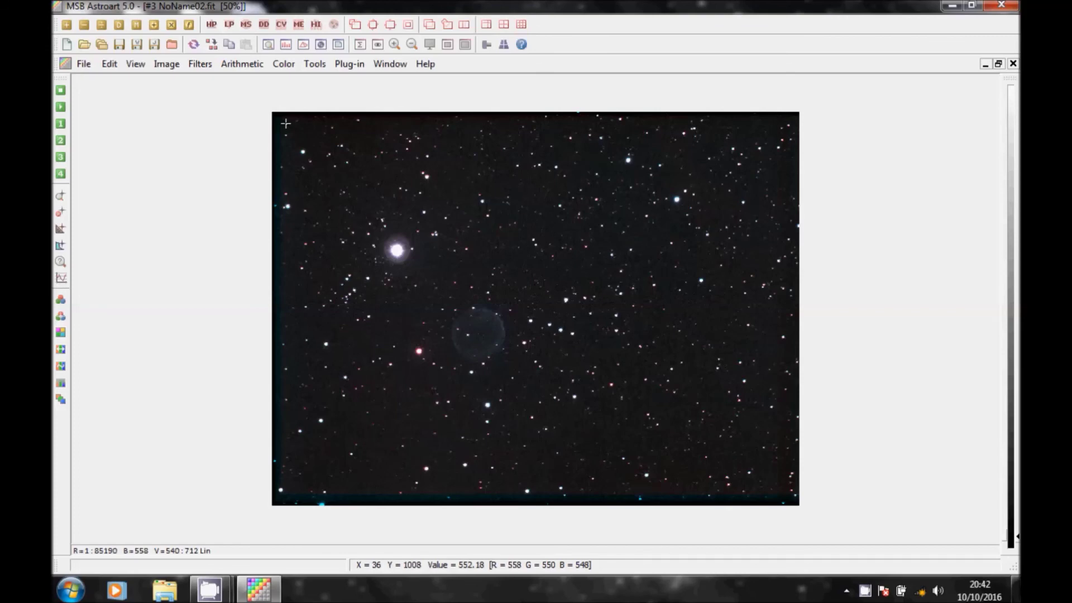
pyautogui.moveTo(286, 124); pyautogui.dragTo(784, 492)
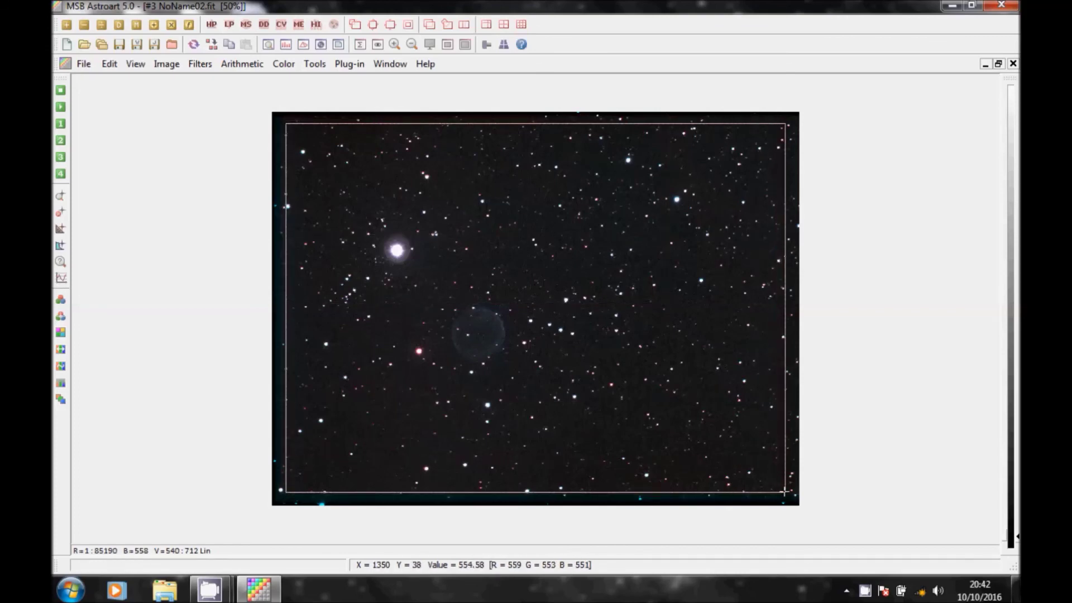
pyautogui.click(168, 66)
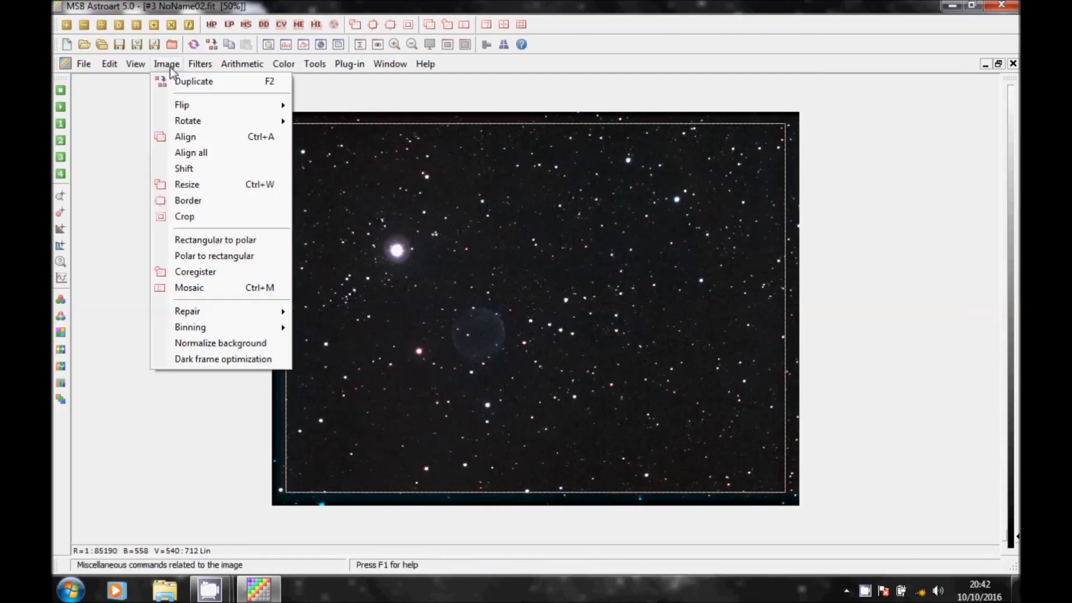
pyautogui.click(223, 217)
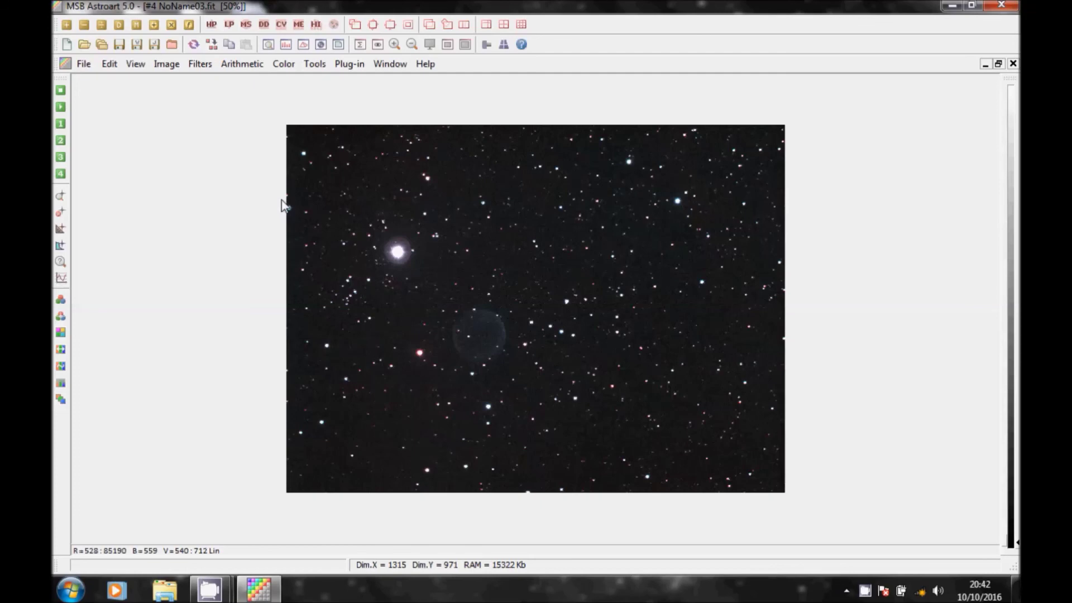
# Step: Save the cropped image as JPEG 'abell 6' at 10% compression and view it in Photo Viewer
pyautogui.click(86, 67)
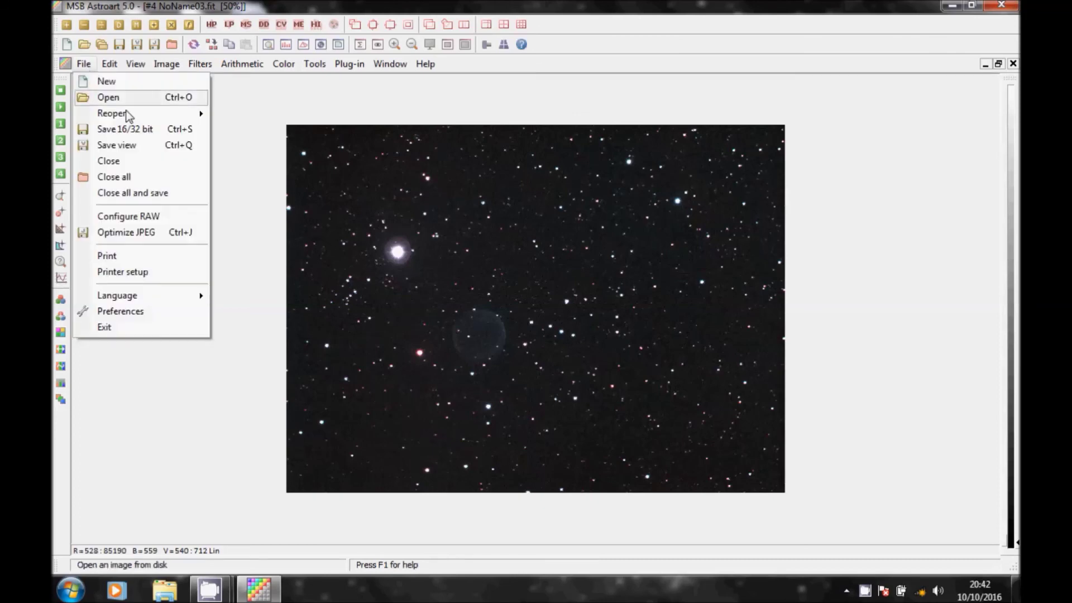
pyautogui.click(142, 235)
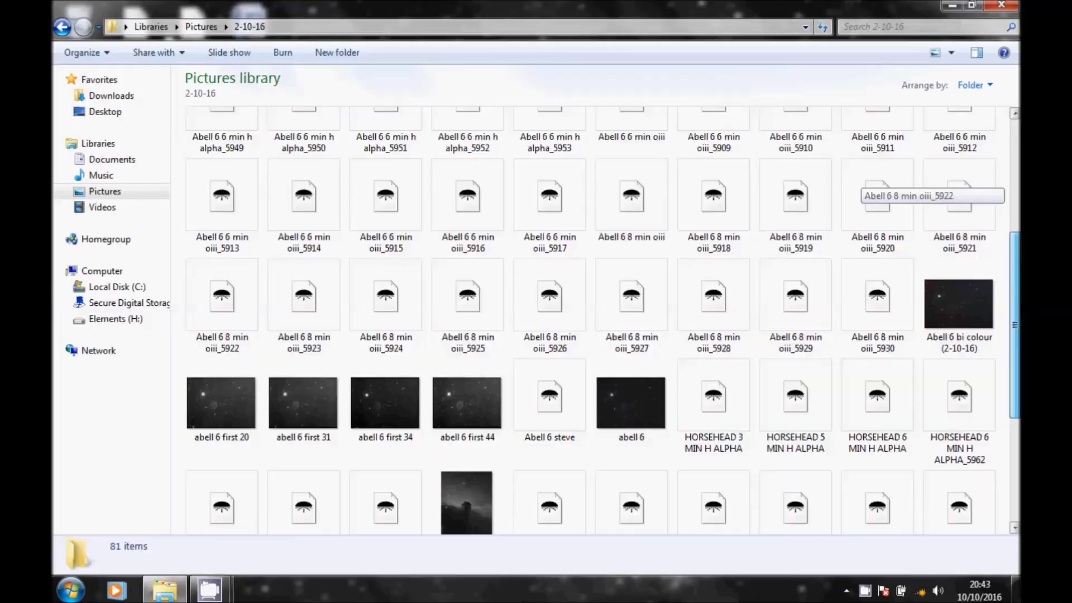
pyautogui.scroll(-2, 871, 185)
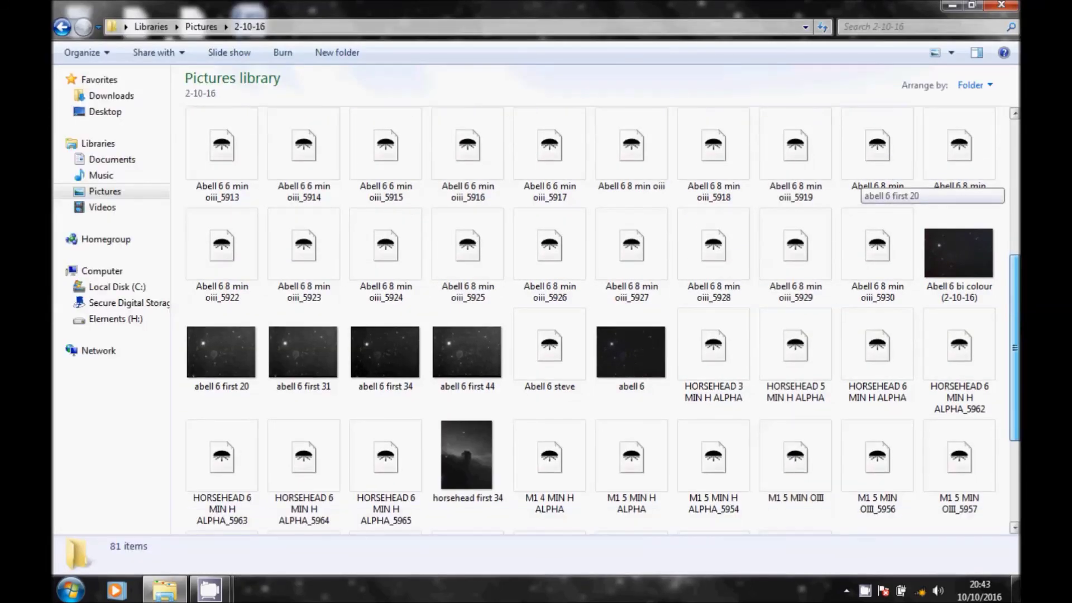
pyautogui.doubleClick(631, 373)
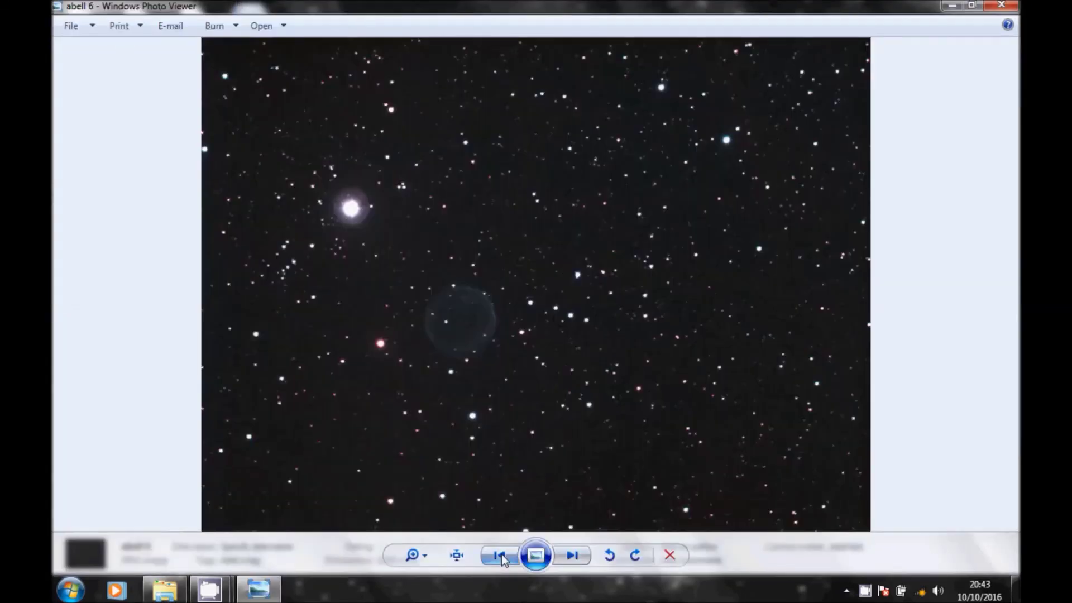
pyautogui.click(501, 556)
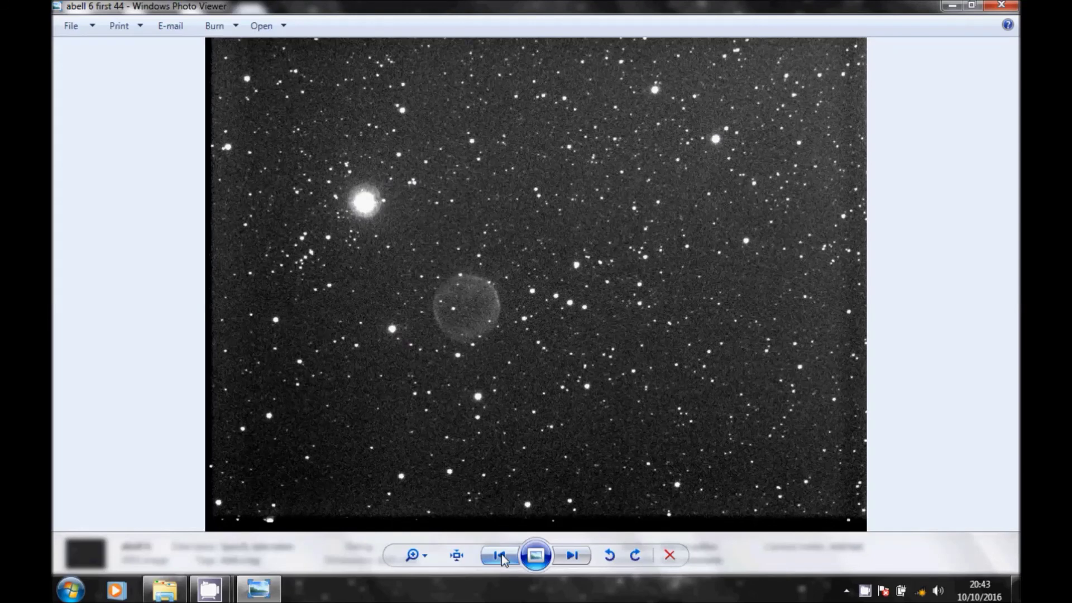
pyautogui.click(569, 564)
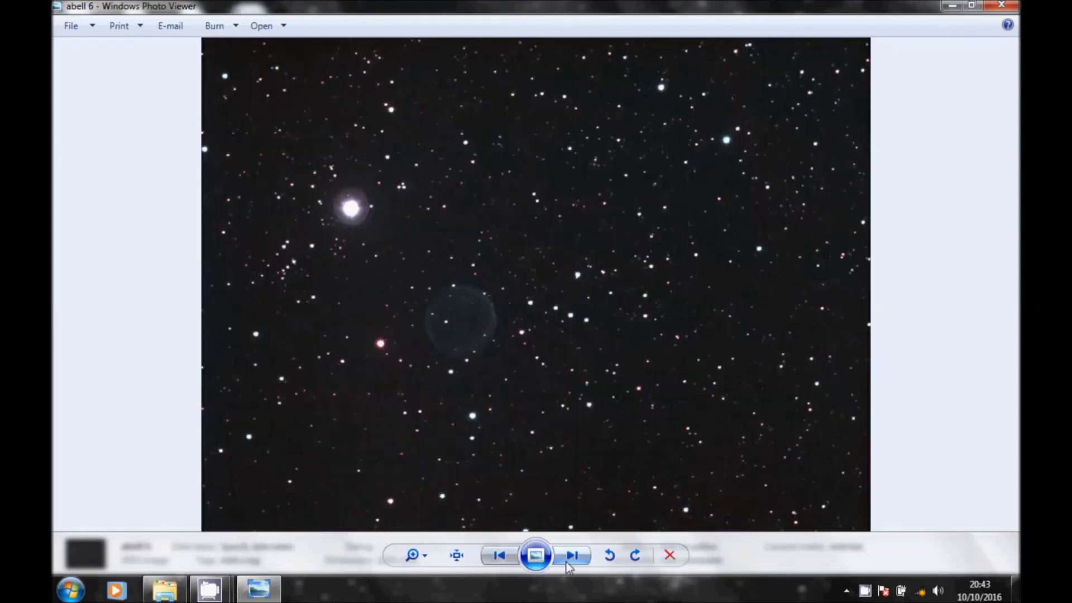